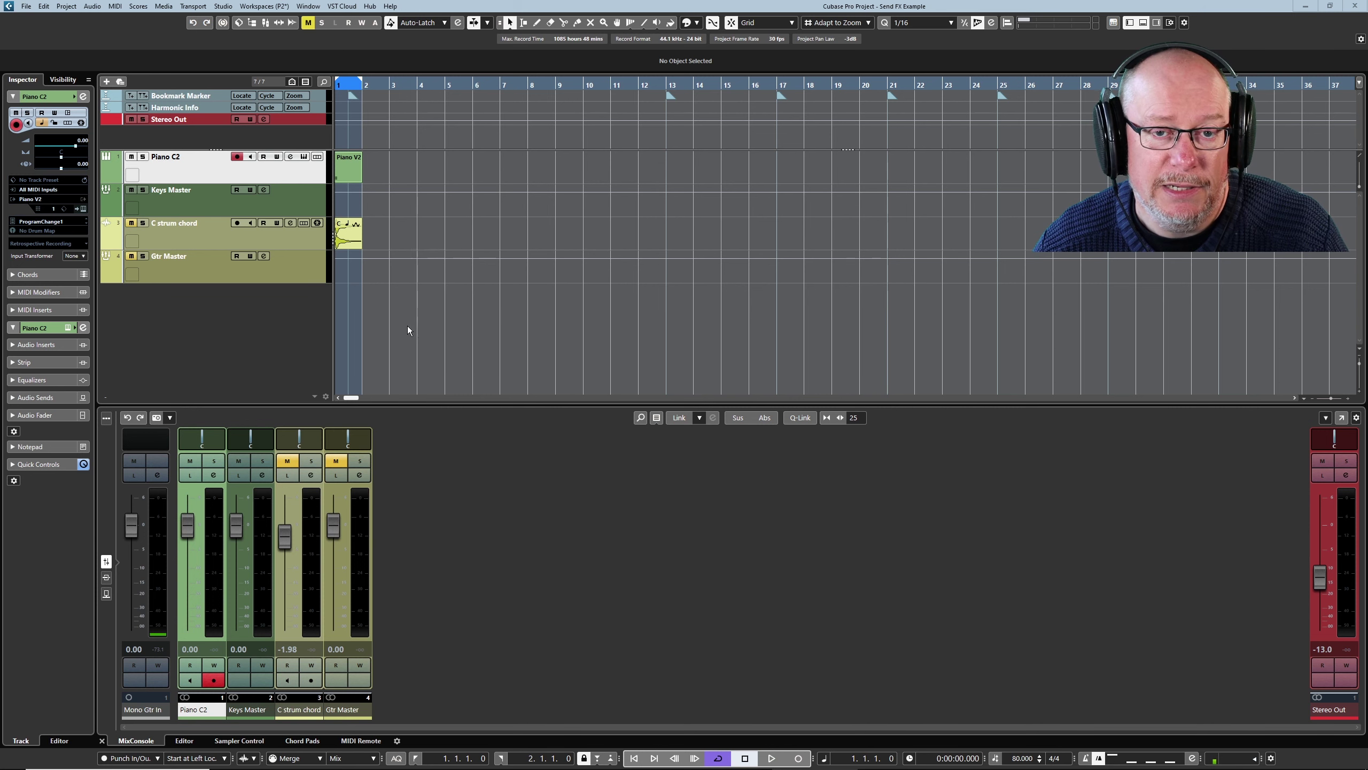
Add an EchoBoy Jr. FX channel fed by the Piano C2 channel
{"action": "right_click", "coordinate": [198, 566]}
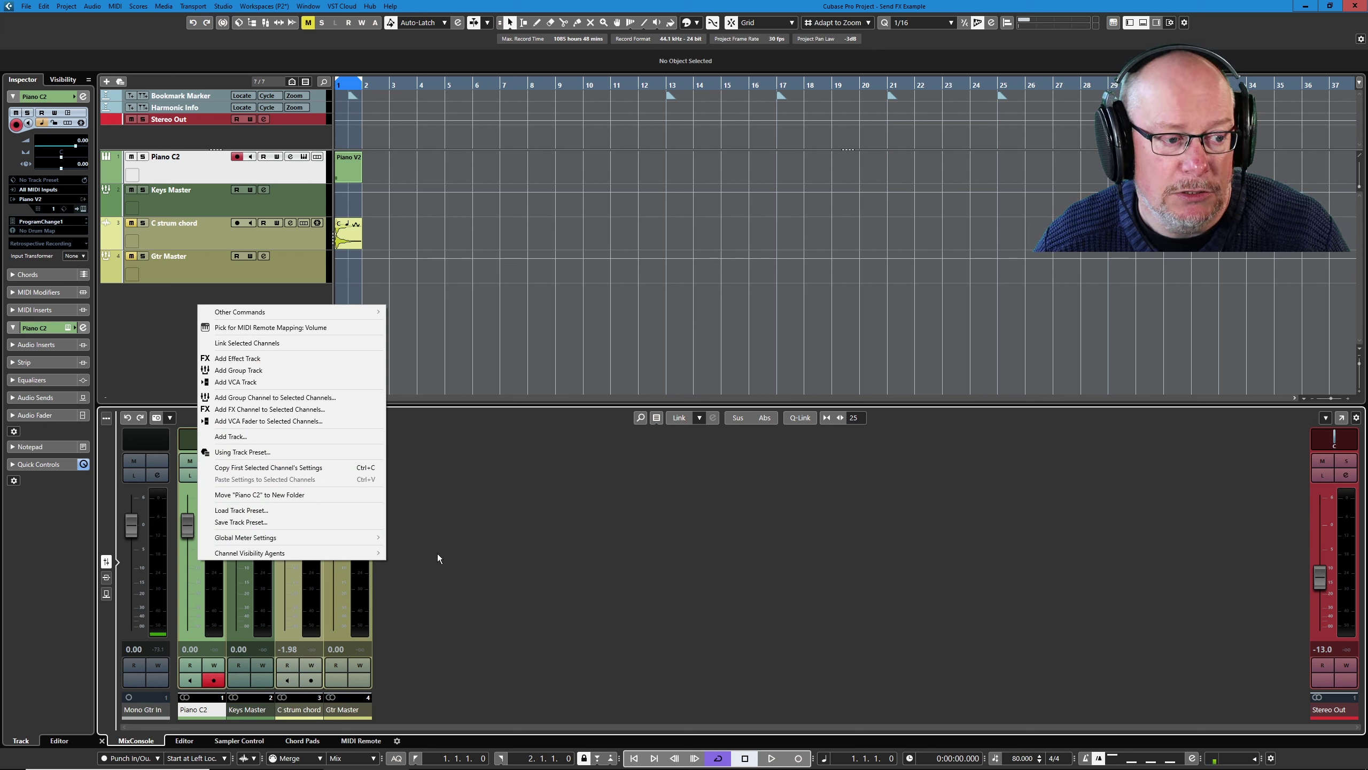
{"action": "left_click", "coordinate": [246, 410]}
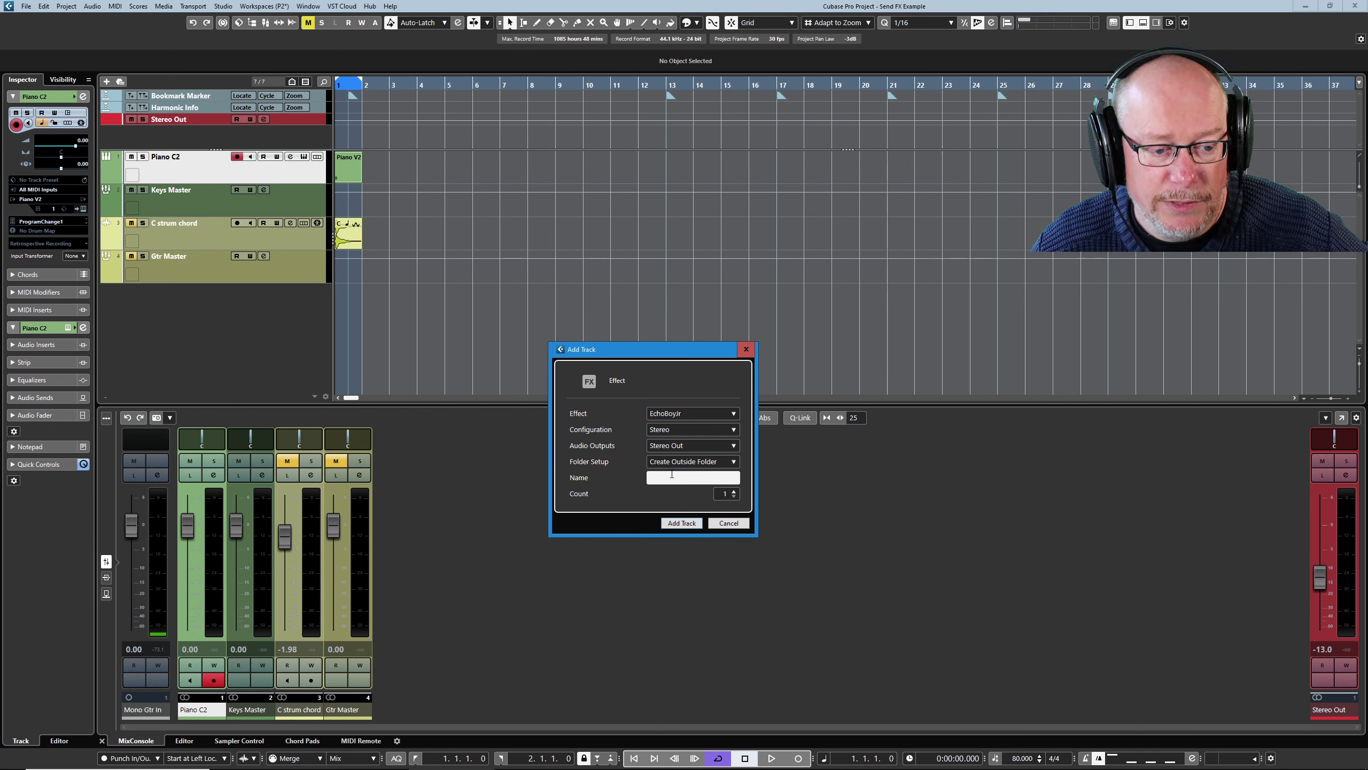
Name the new FX track Key Dly and open the MixConsole in its own window, moved left
{"action": "type", "text": "ey Dly"}
{"action": "key", "text": "Return"}
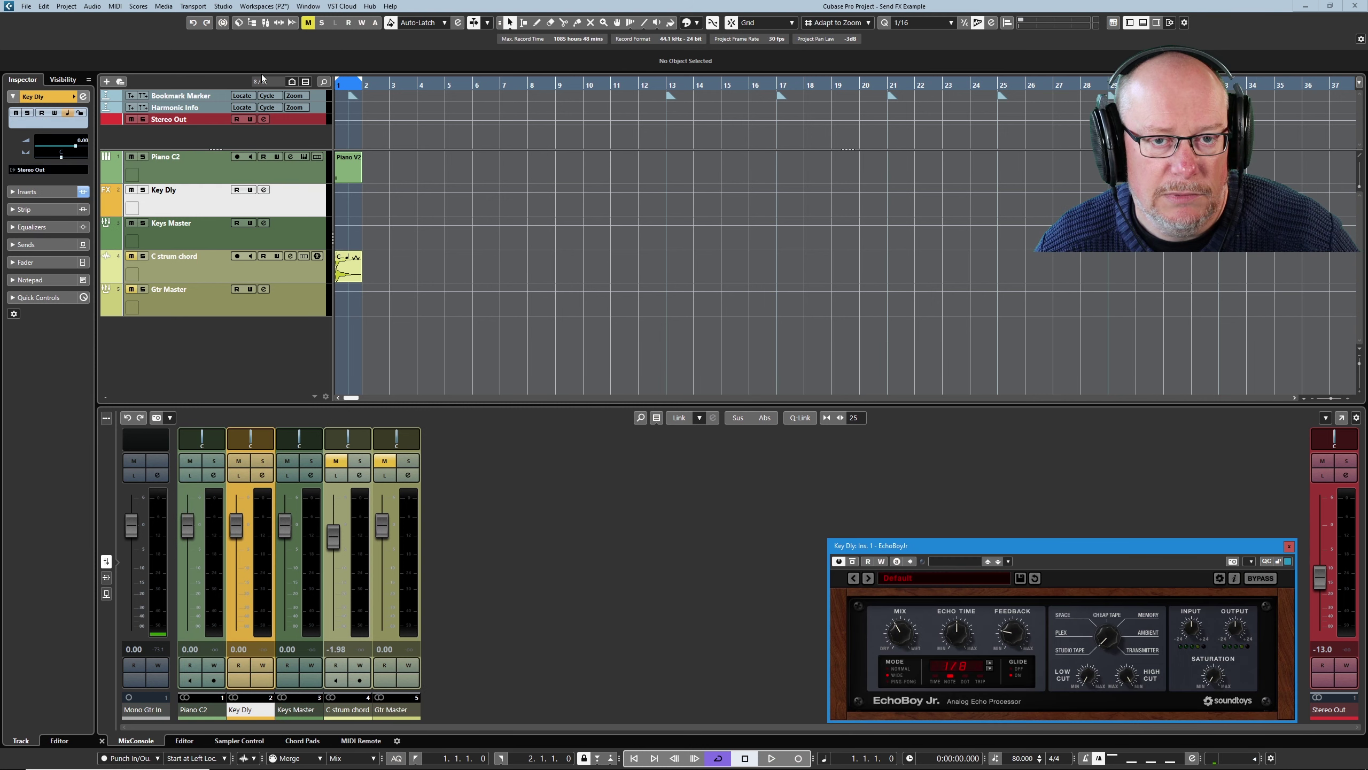
{"action": "left_click", "coordinate": [265, 22]}
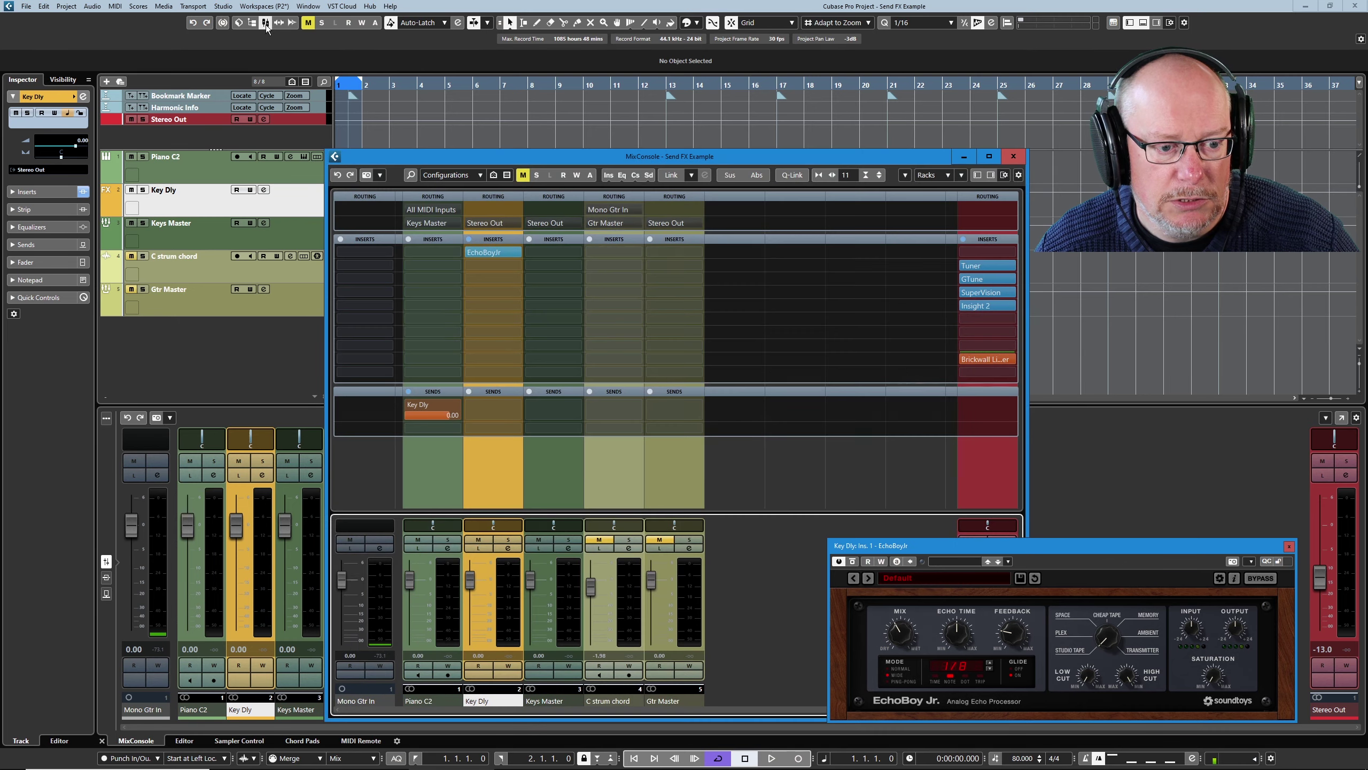
{"action": "left_click_drag", "start_coordinate": [630, 156], "coordinate": [425, 157]}
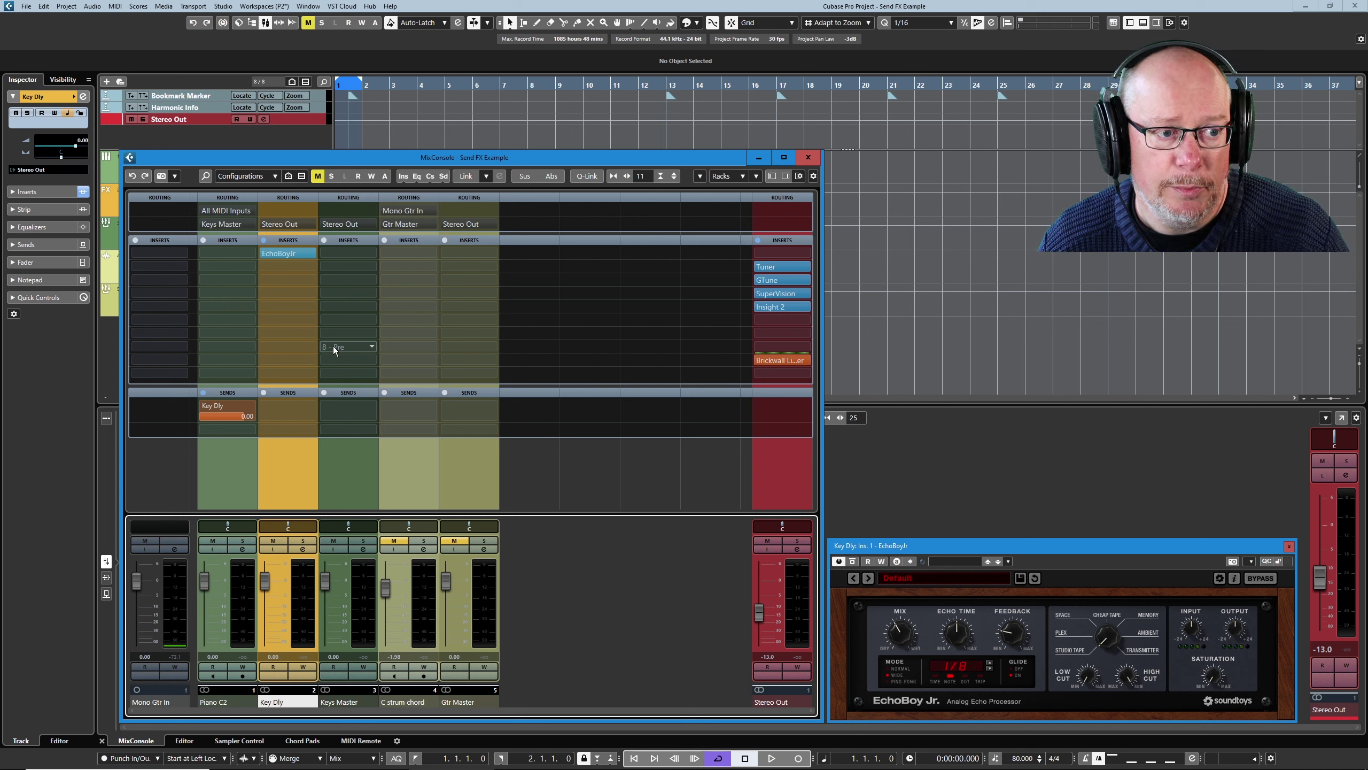
Audition Piano C2's Key Dly send by switching it off and back on during playback
{"action": "left_click", "coordinate": [204, 406]}
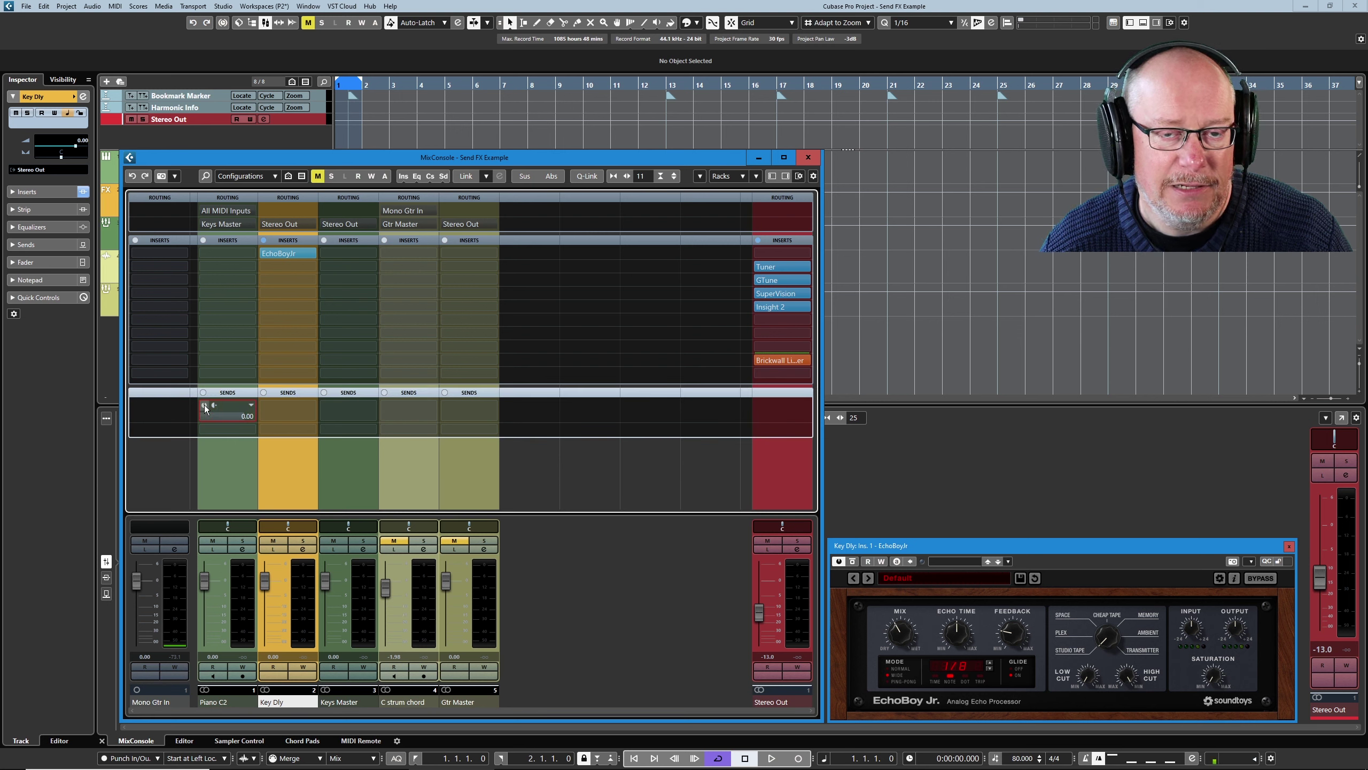
{"action": "key", "text": "space"}
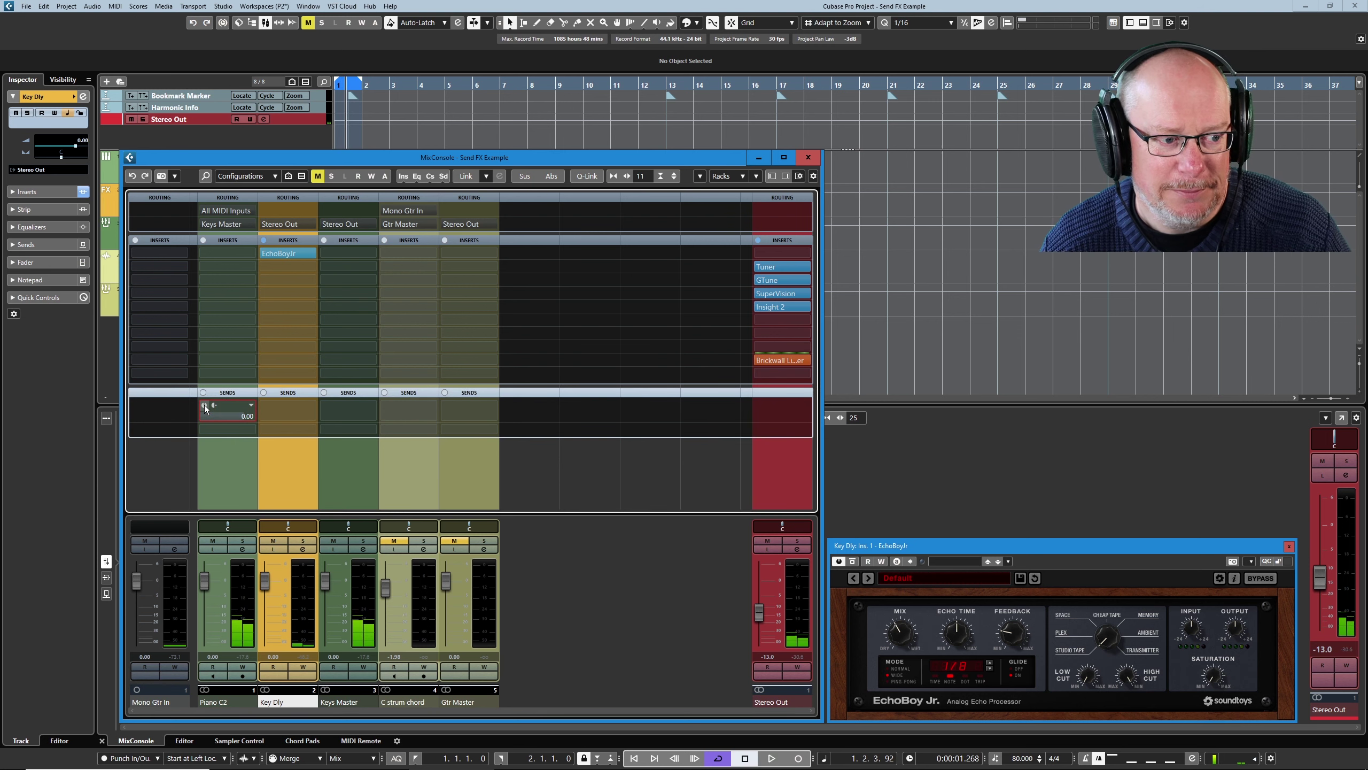
{"action": "left_click", "coordinate": [204, 405]}
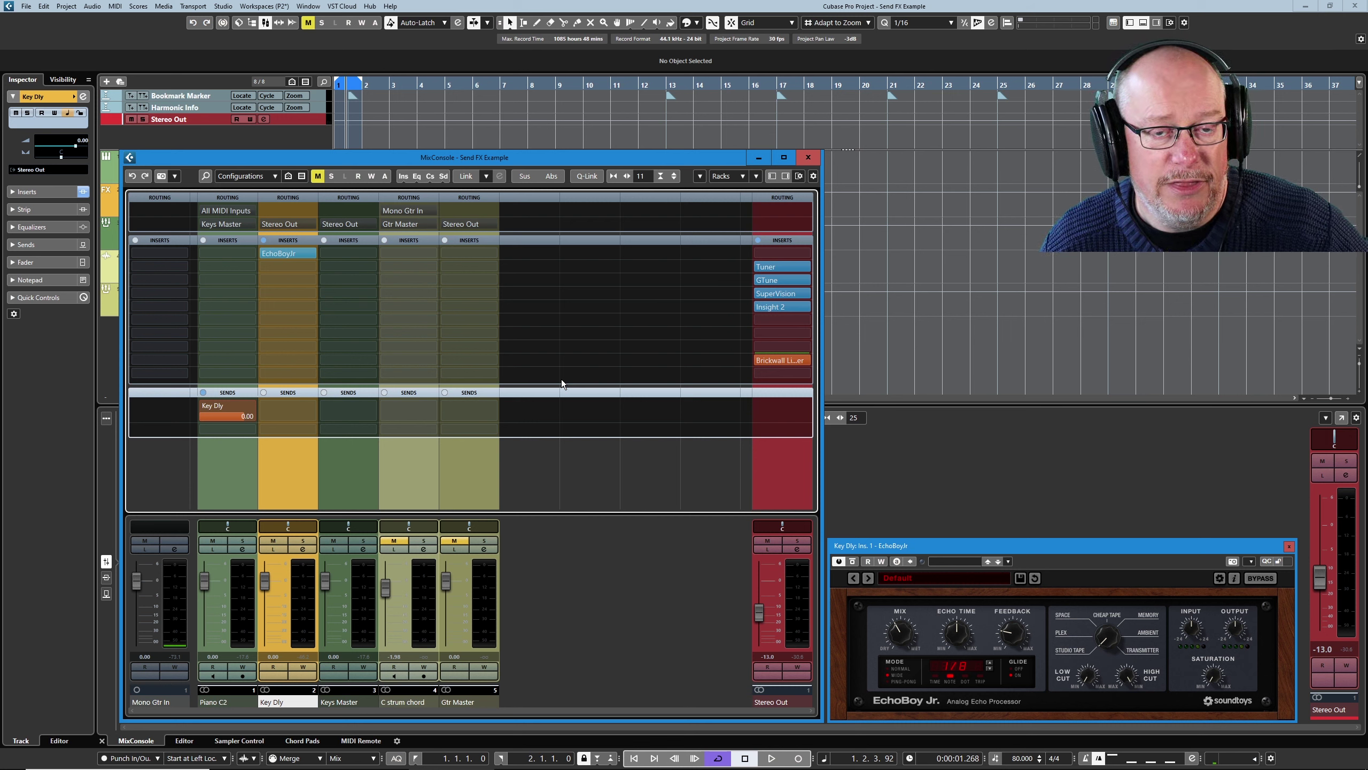
Pull the Keys Master fader down to -∞ during playback, then close the floating MixConsole
{"action": "key", "text": "space"}
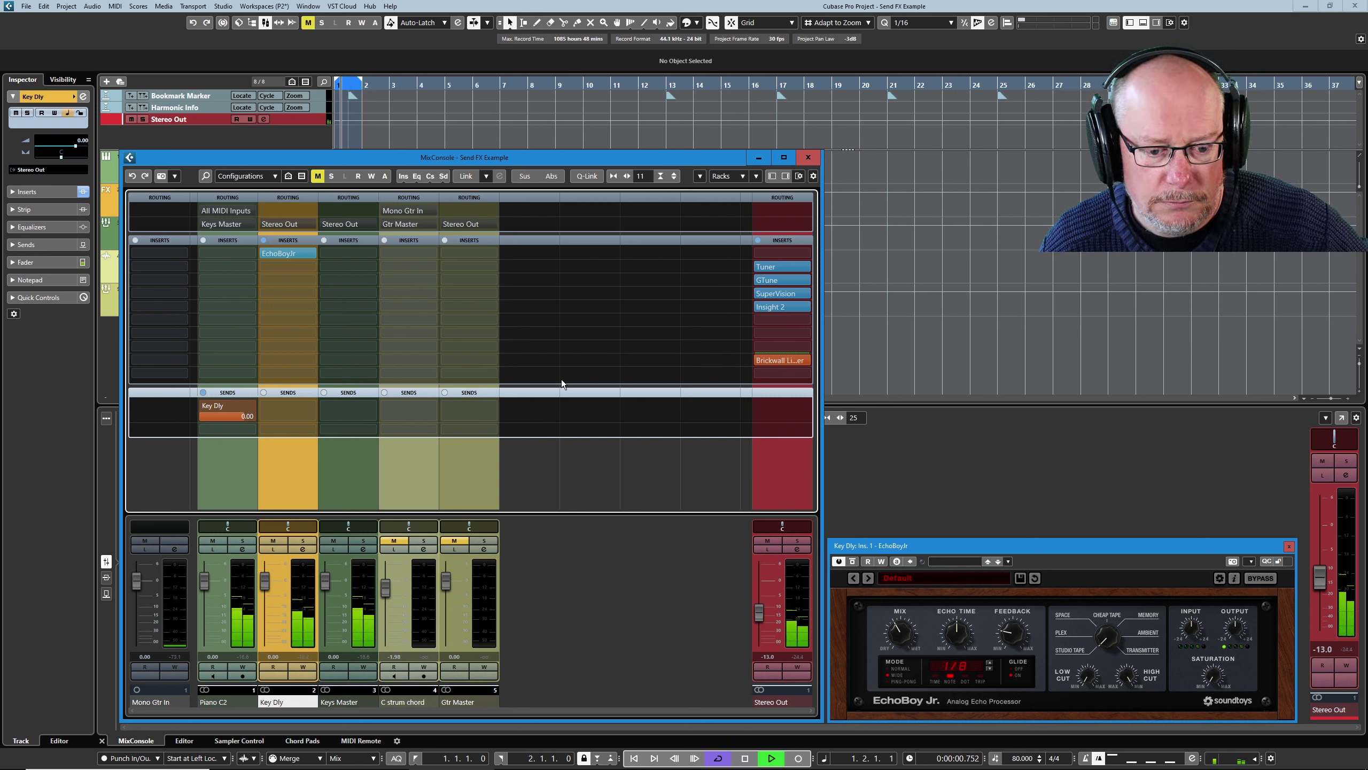
{"action": "key", "text": "space"}
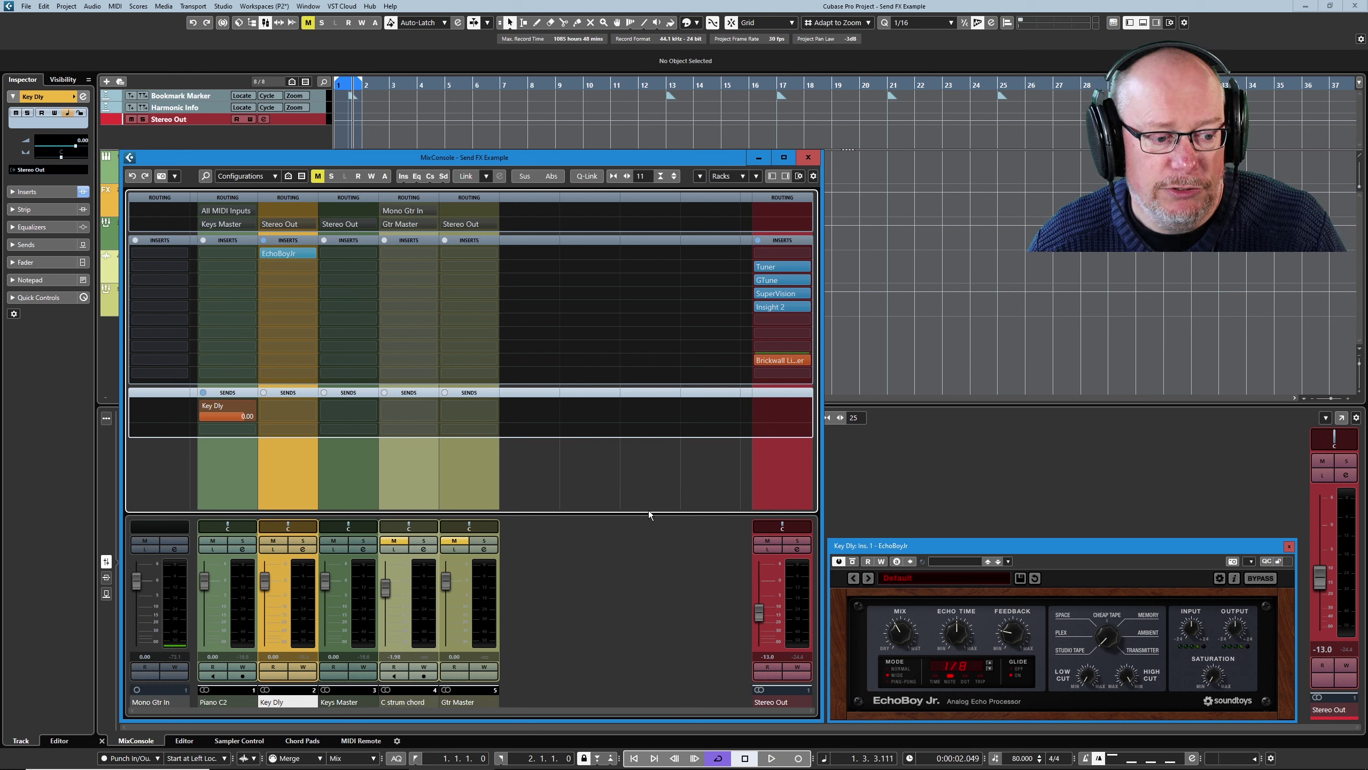
{"action": "key", "text": "space"}
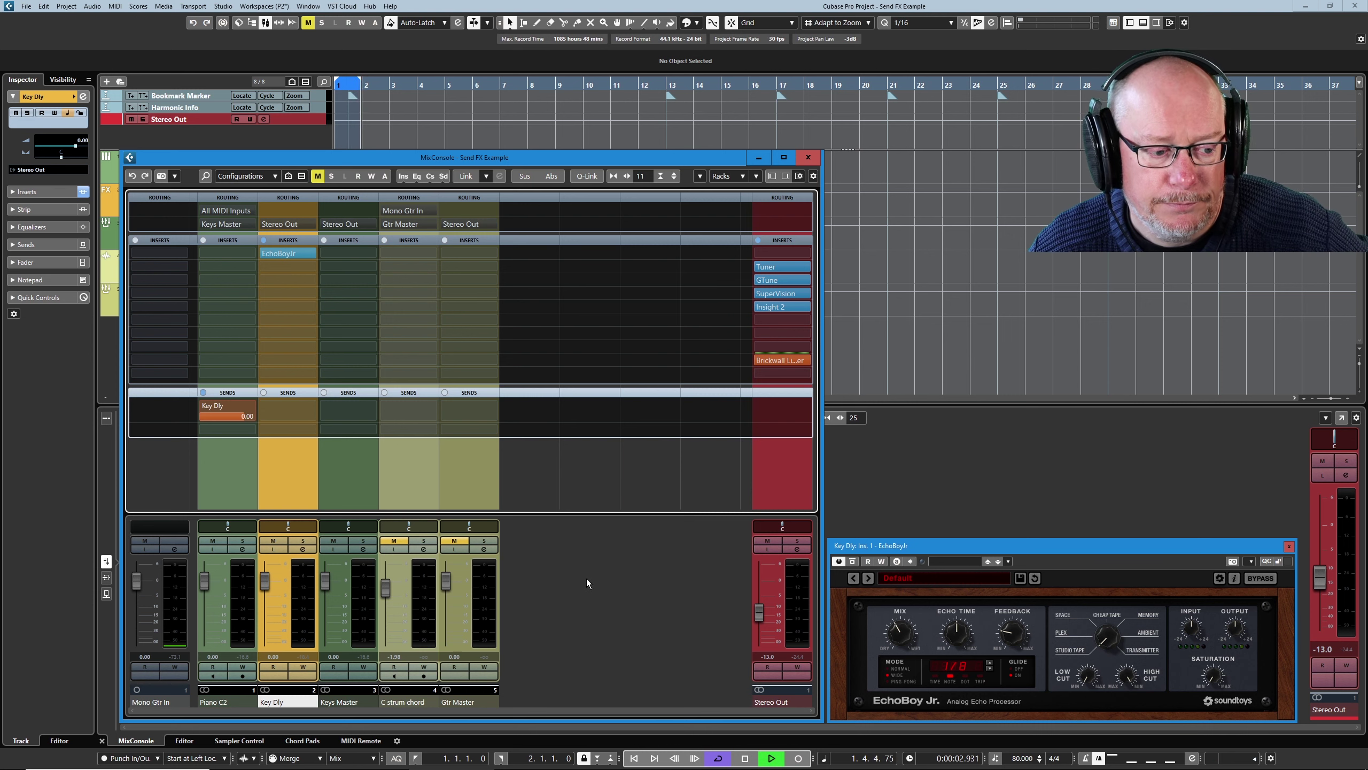
{"action": "left_click_drag", "start_coordinate": [326, 574], "coordinate": [330, 652]}
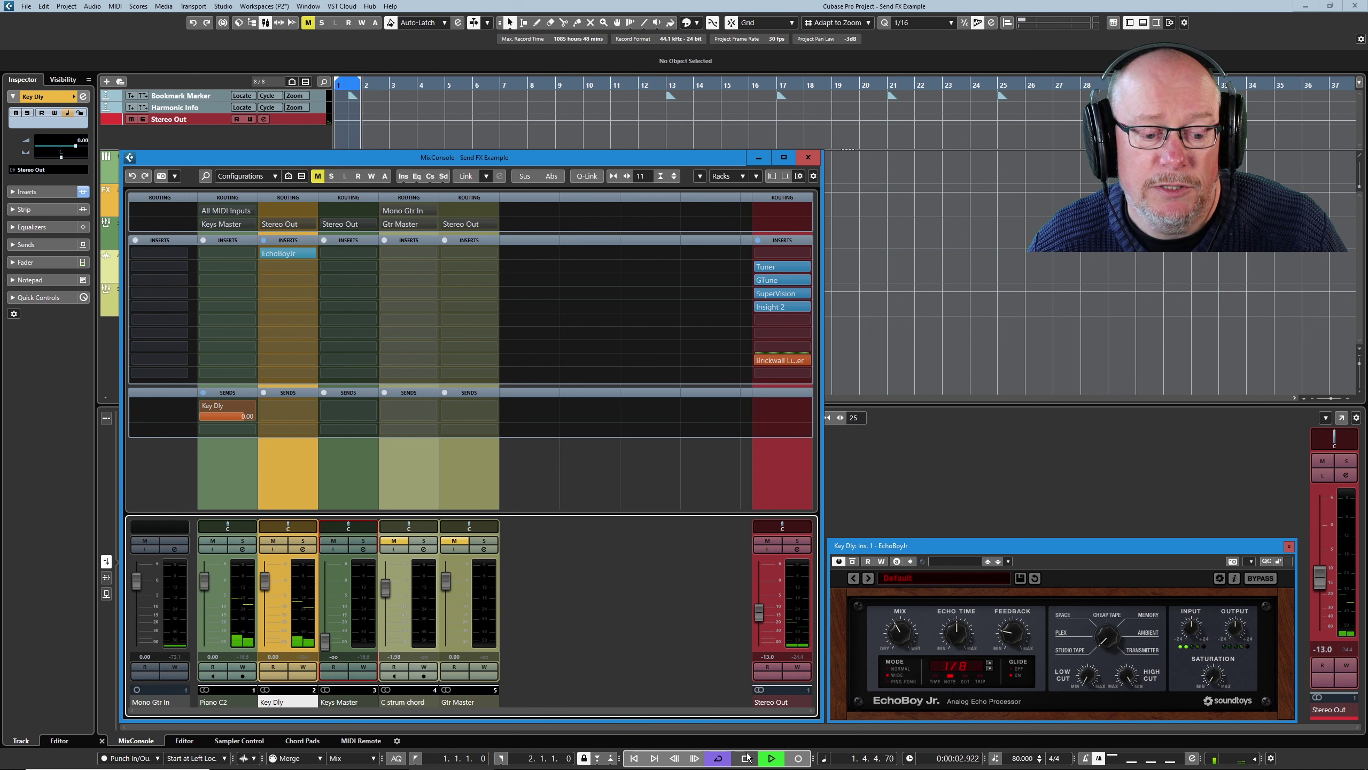
{"action": "key", "text": "space"}
{"action": "key", "text": "F3"}
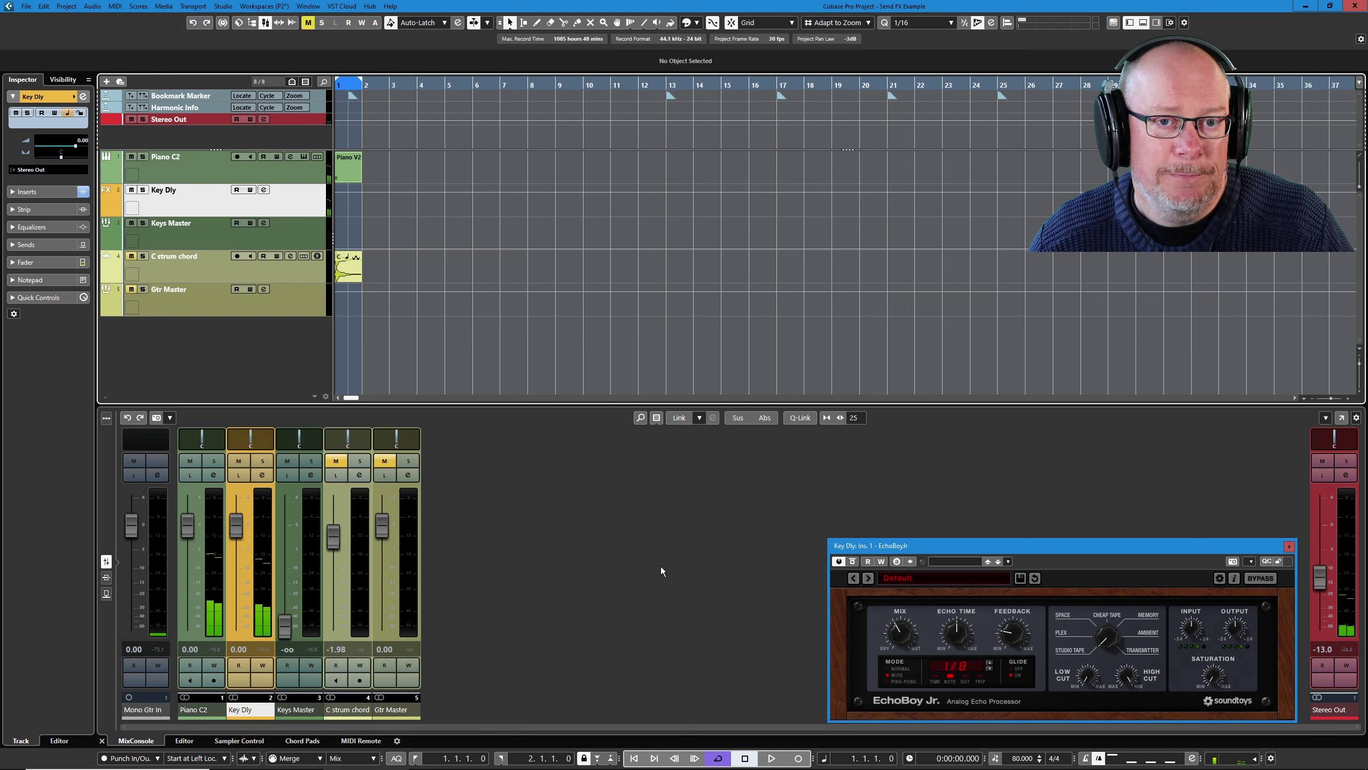
Route Key Dly's output to the Keys Master group and raise Keys Master to about -1.94 dB
{"action": "left_click", "coordinate": [266, 24]}
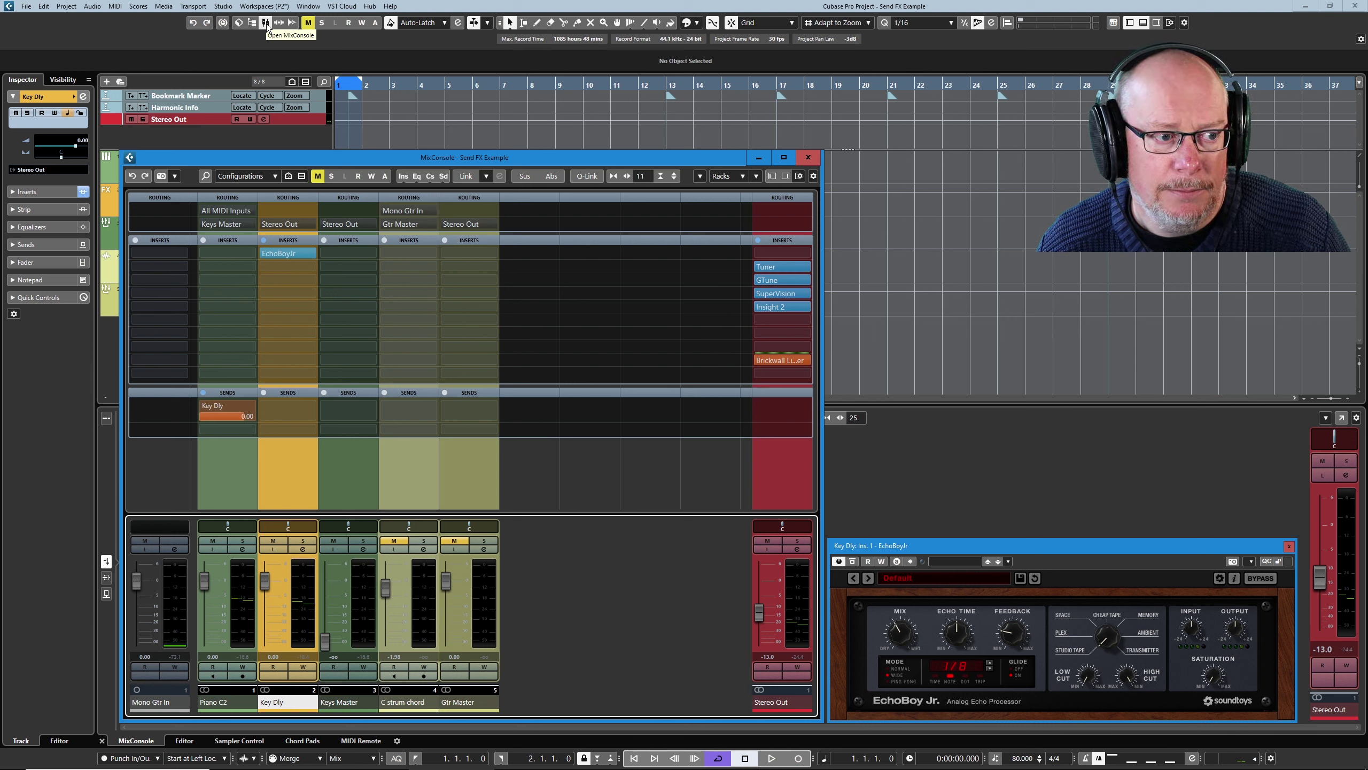
{"action": "left_click", "coordinate": [313, 226]}
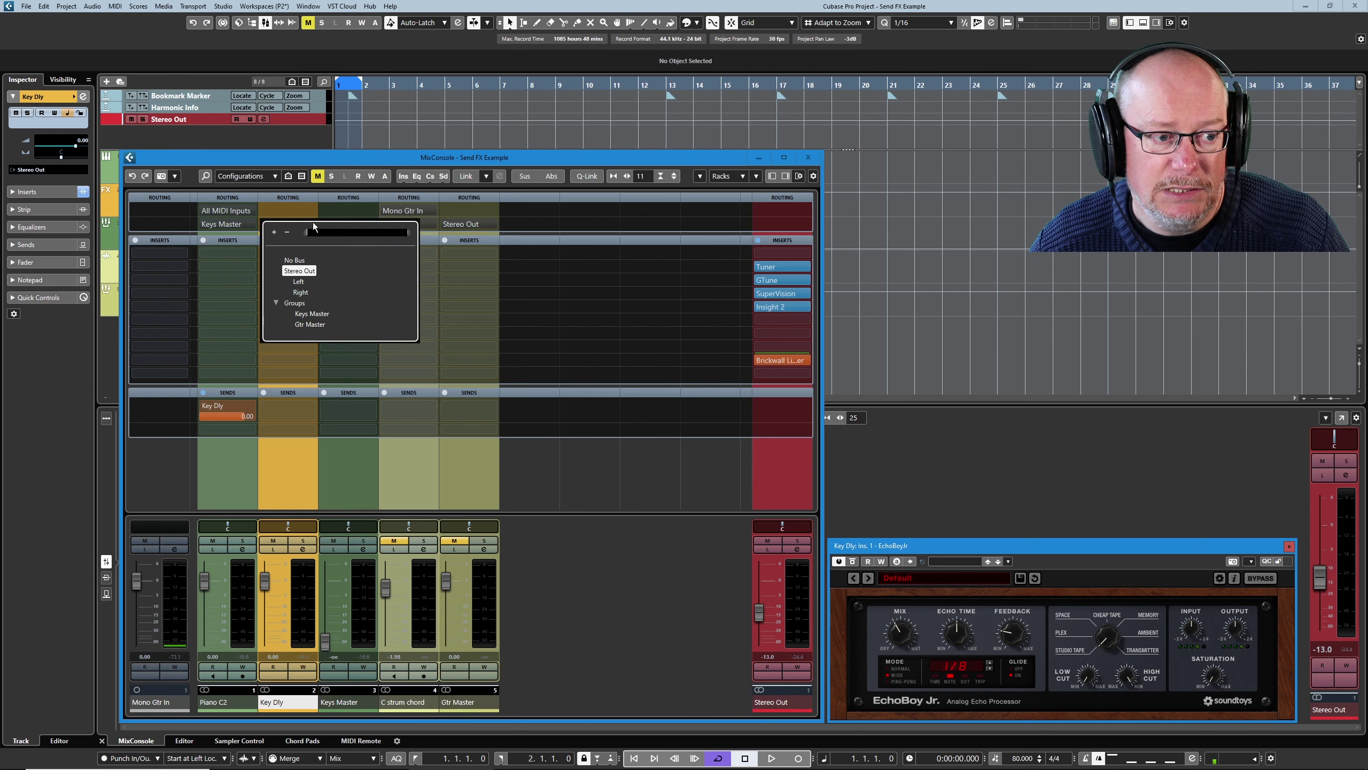
{"action": "left_click", "coordinate": [312, 313]}
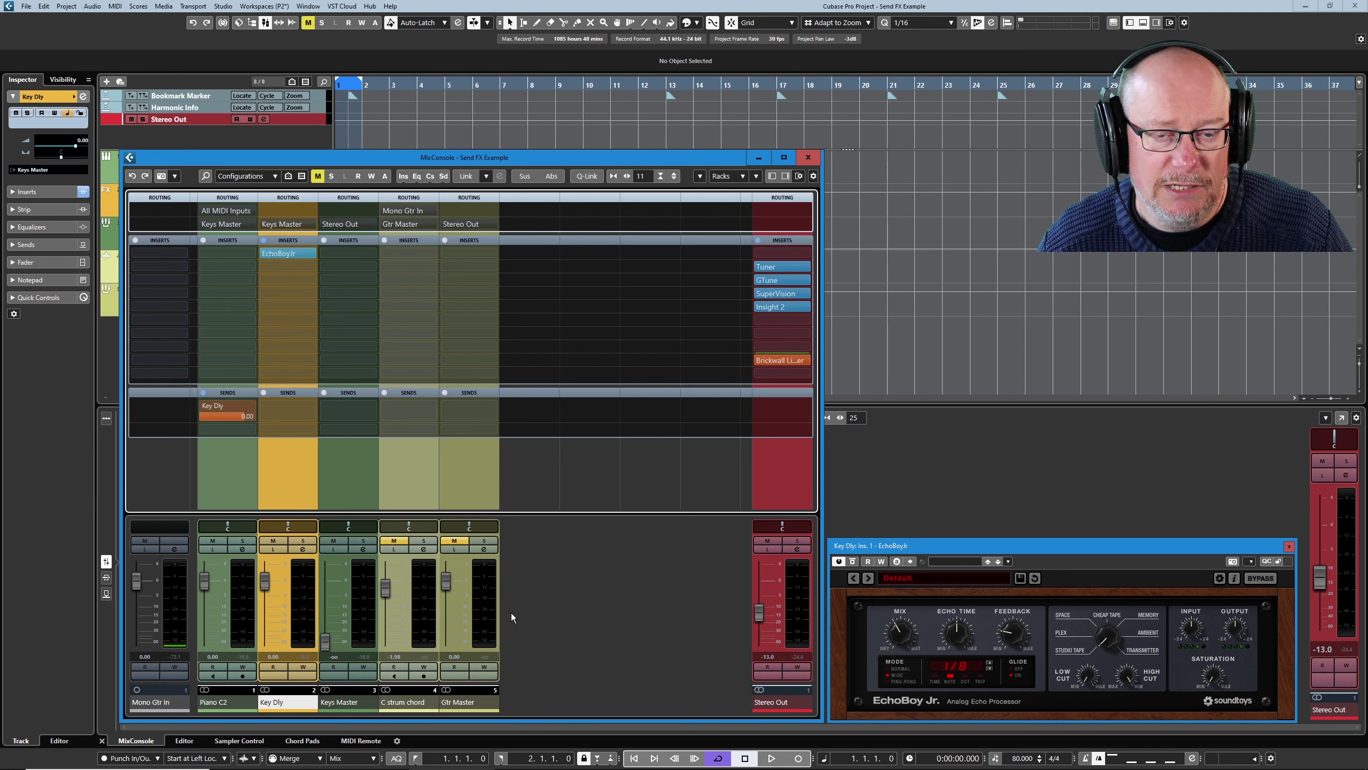
{"action": "key", "text": "space"}
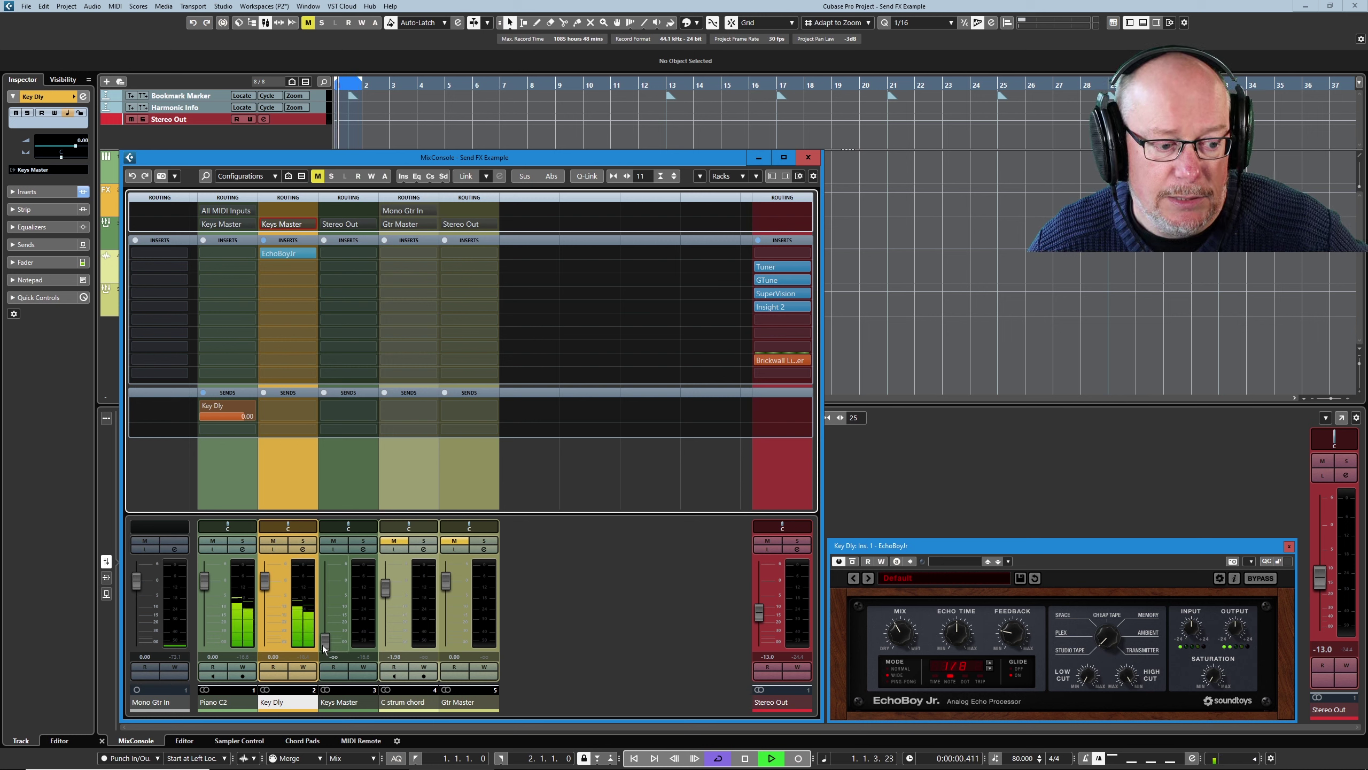
{"action": "left_click_drag", "start_coordinate": [323, 644], "coordinate": [364, 604]}
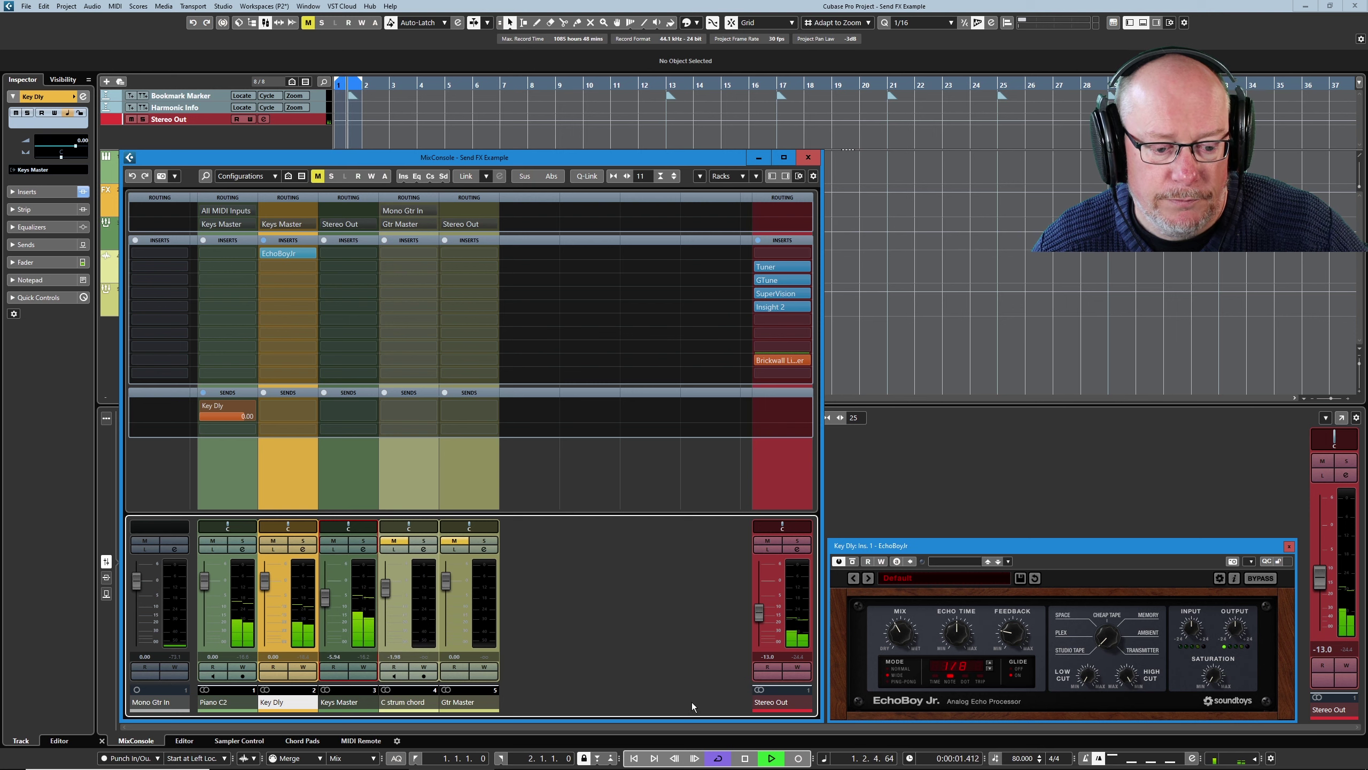
With the mixer closed, adjust the EchoBoy Jr. Mix knob on Key Dly, then reopen the MixConsole
{"action": "key", "text": "F3"}
{"action": "key", "text": "space"}
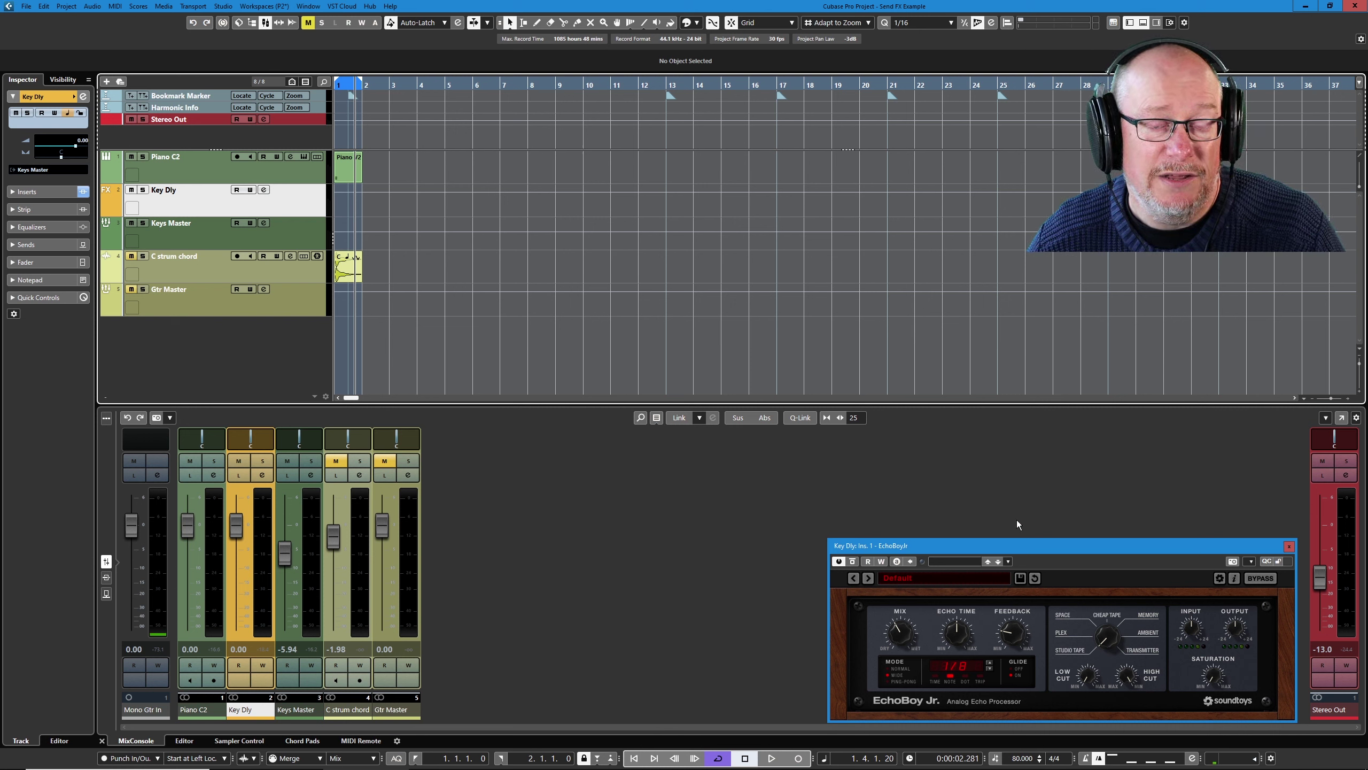
{"action": "left_click_drag", "start_coordinate": [907, 641], "coordinate": [901, 592]}
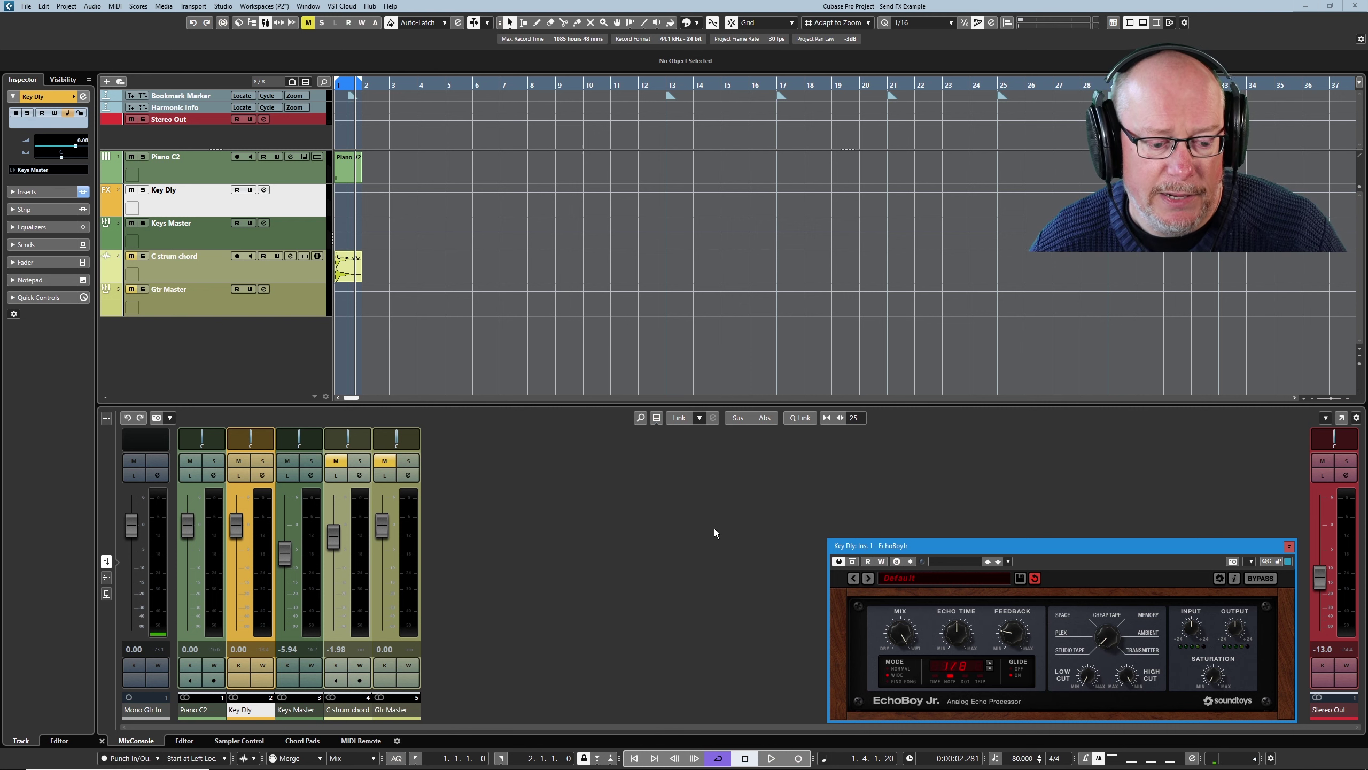
{"action": "key", "text": "F3"}
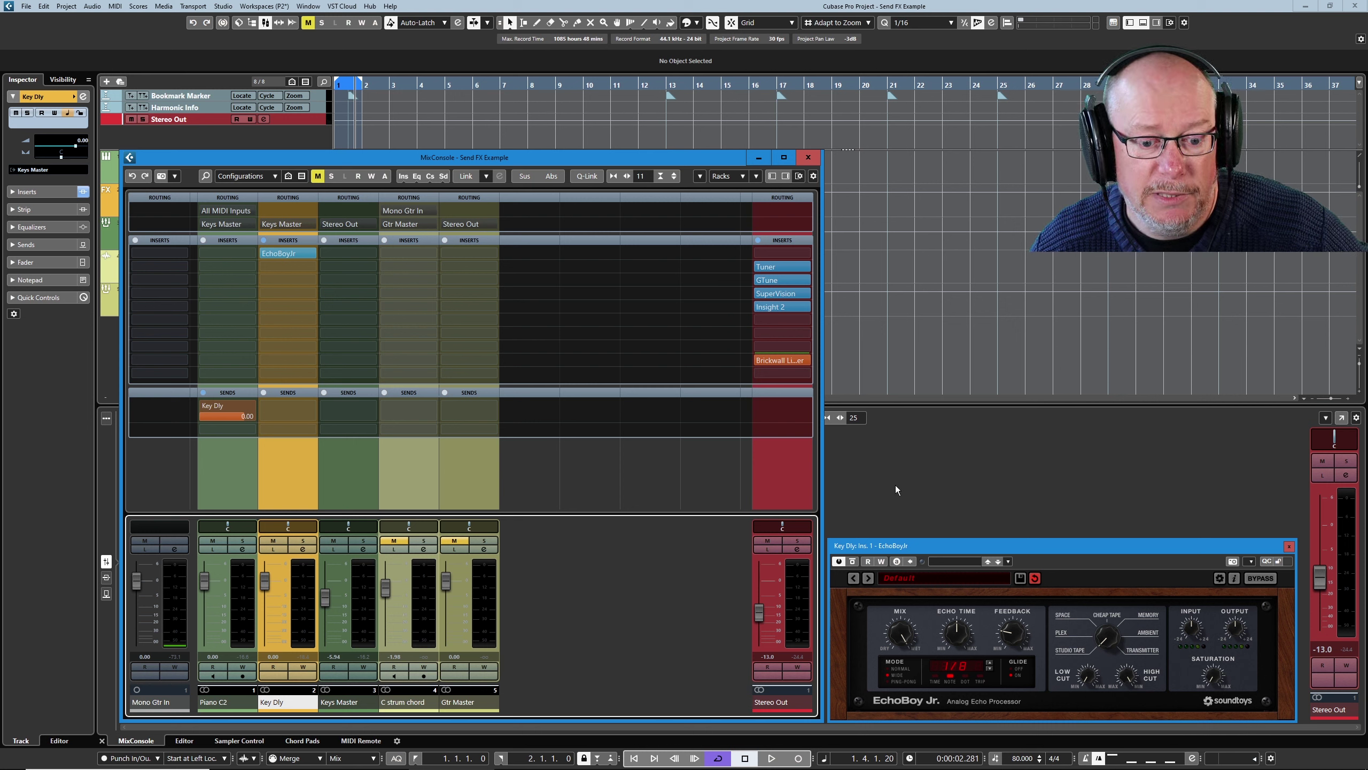
Turn EchoBoy's Mix further toward dry and audition it
{"action": "left_click_drag", "start_coordinate": [900, 636], "coordinate": [907, 707]}
{"action": "key", "text": "space"}
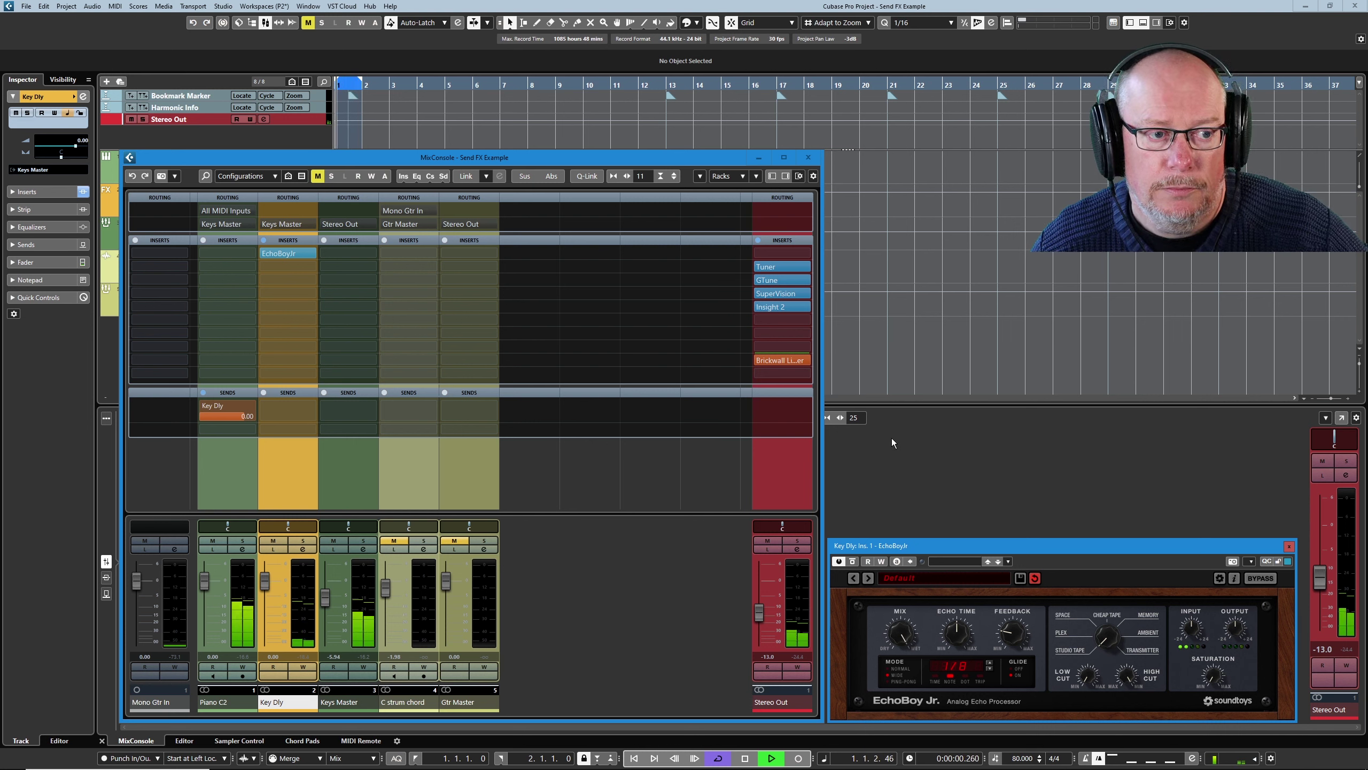
{"action": "key", "text": "space"}
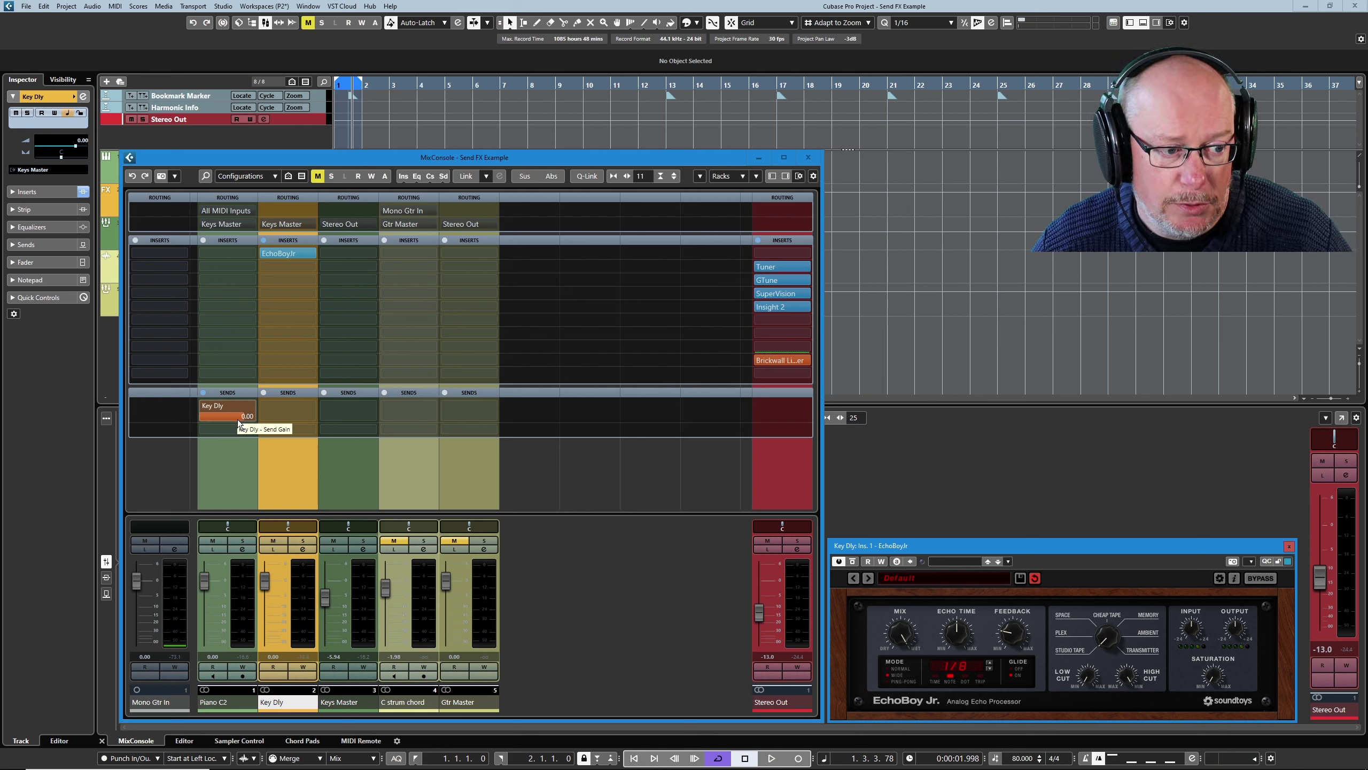
Lower Piano C2's Key Dly send to -8.51 while the song plays
{"action": "key", "text": "space"}
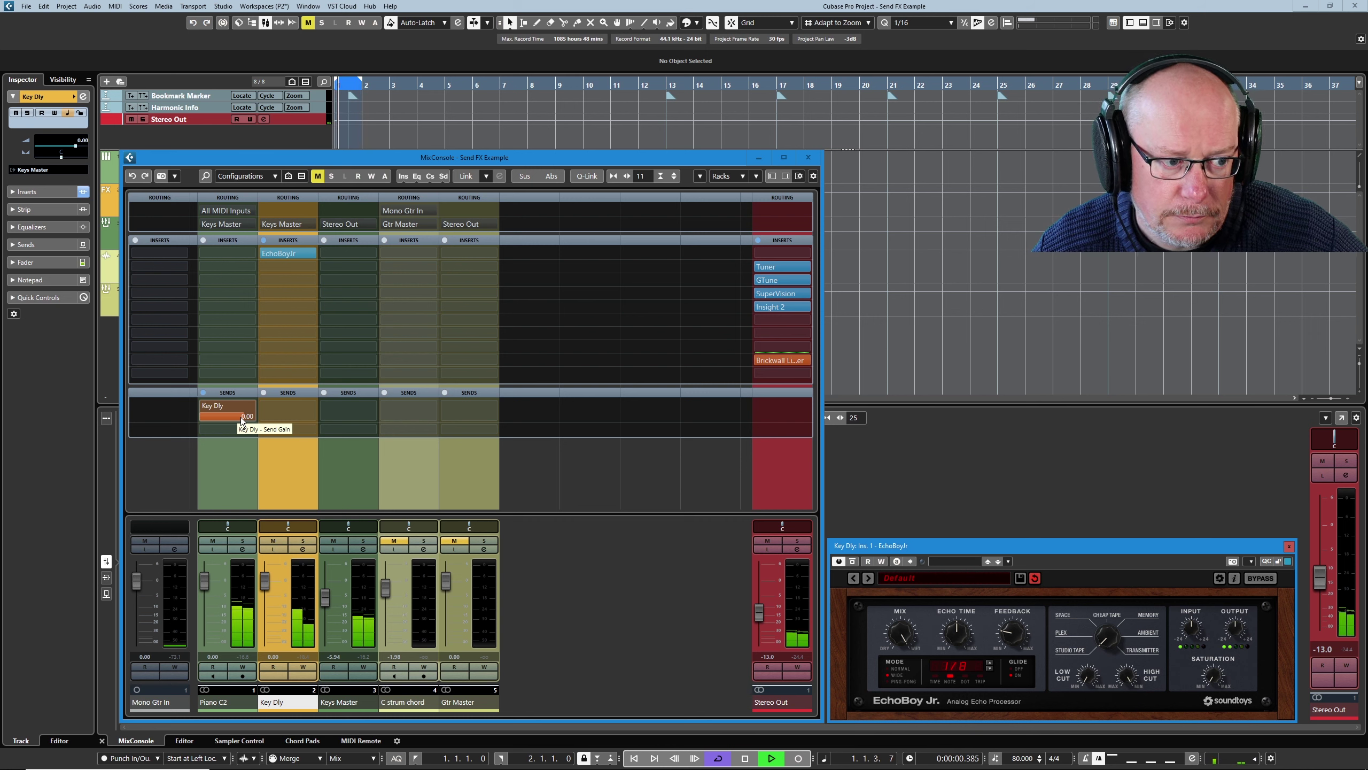
{"action": "left_click_drag", "start_coordinate": [241, 418], "coordinate": [220, 421]}
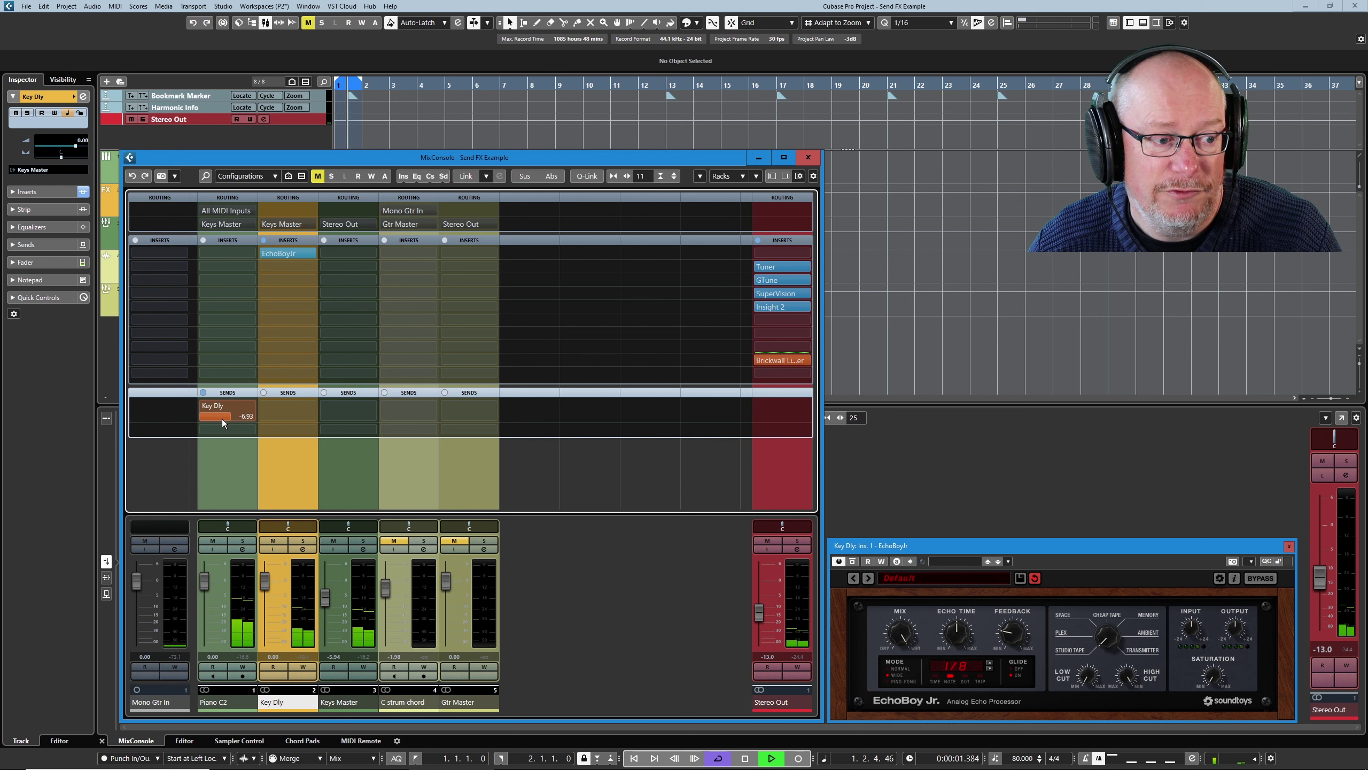
{"action": "left_click_drag", "start_coordinate": [225, 418], "coordinate": [218, 421]}
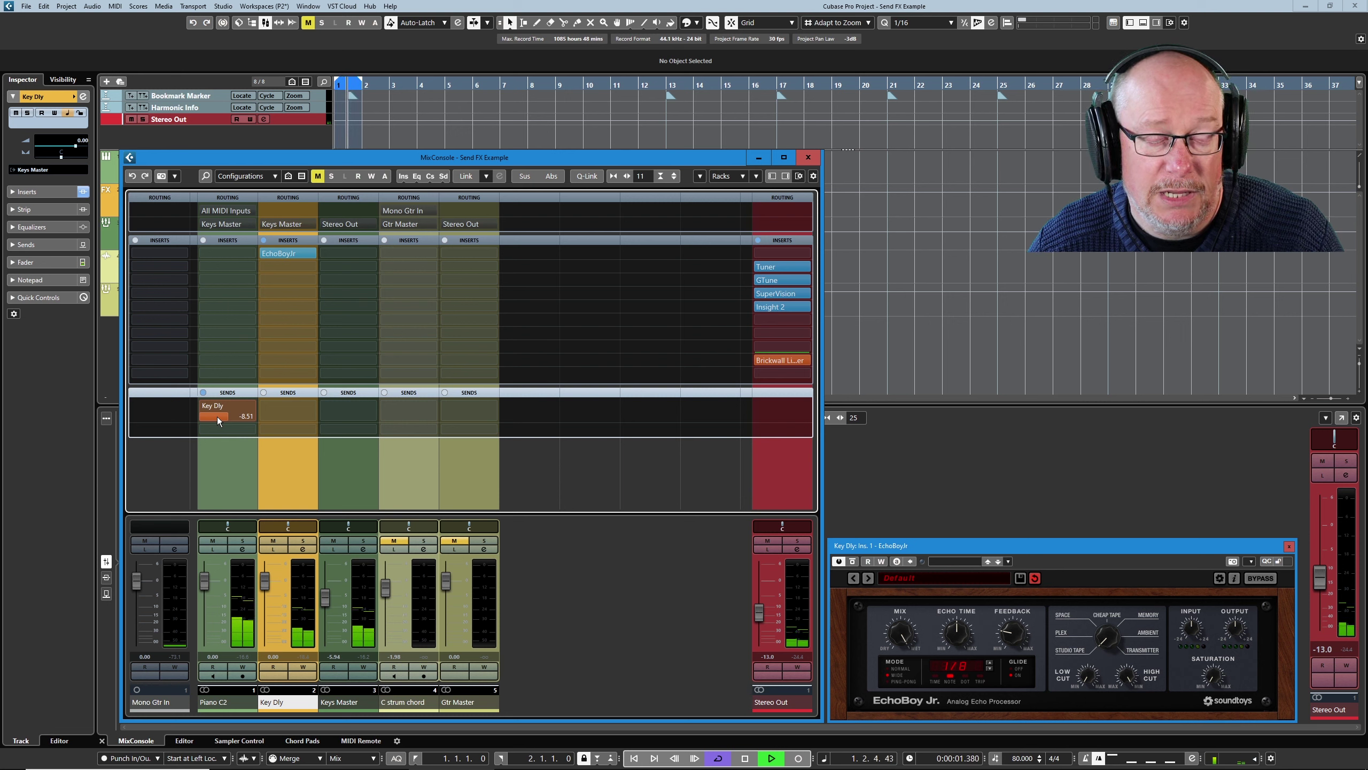
{"action": "key", "text": "space"}
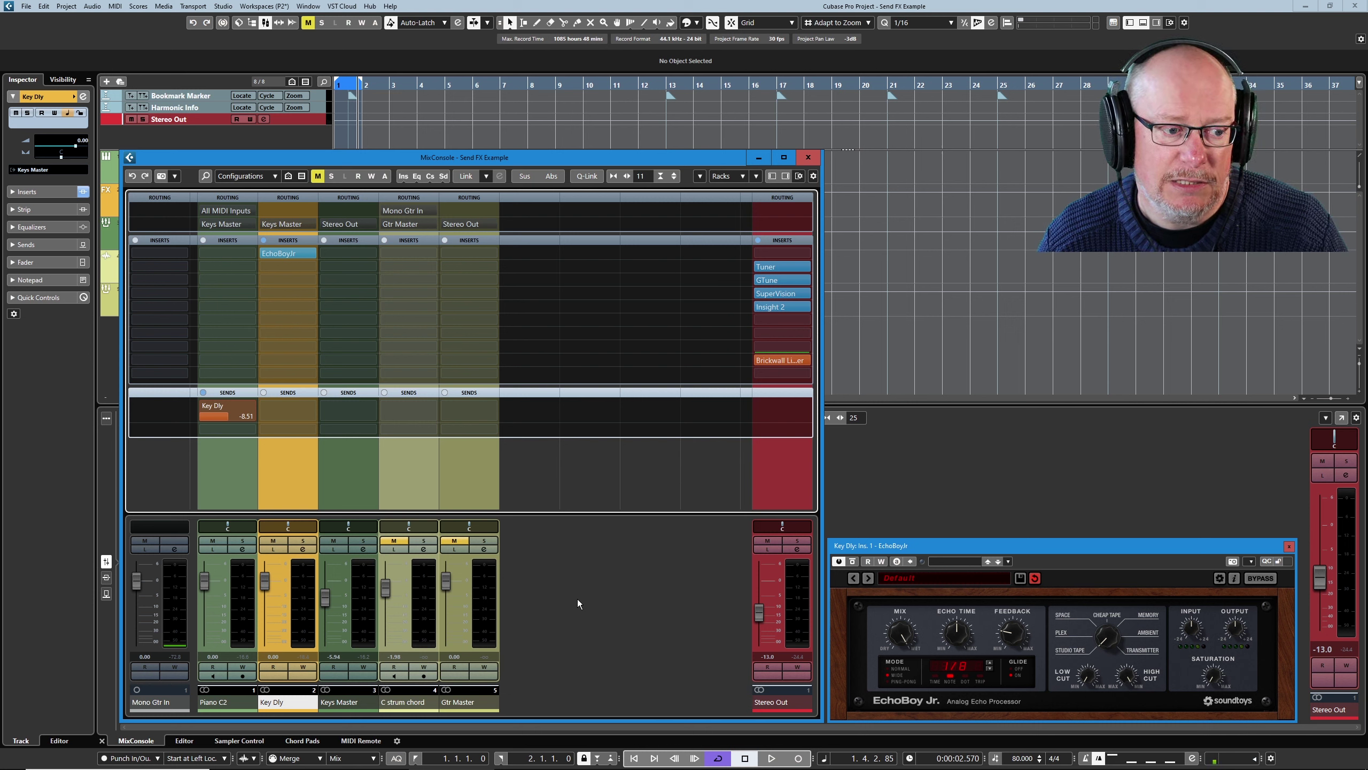
Rename the Key Dly effect channel to Delay
{"action": "double_click", "coordinate": [272, 702]}
{"action": "type", "text": "Delay"}
{"action": "key", "text": "Return"}
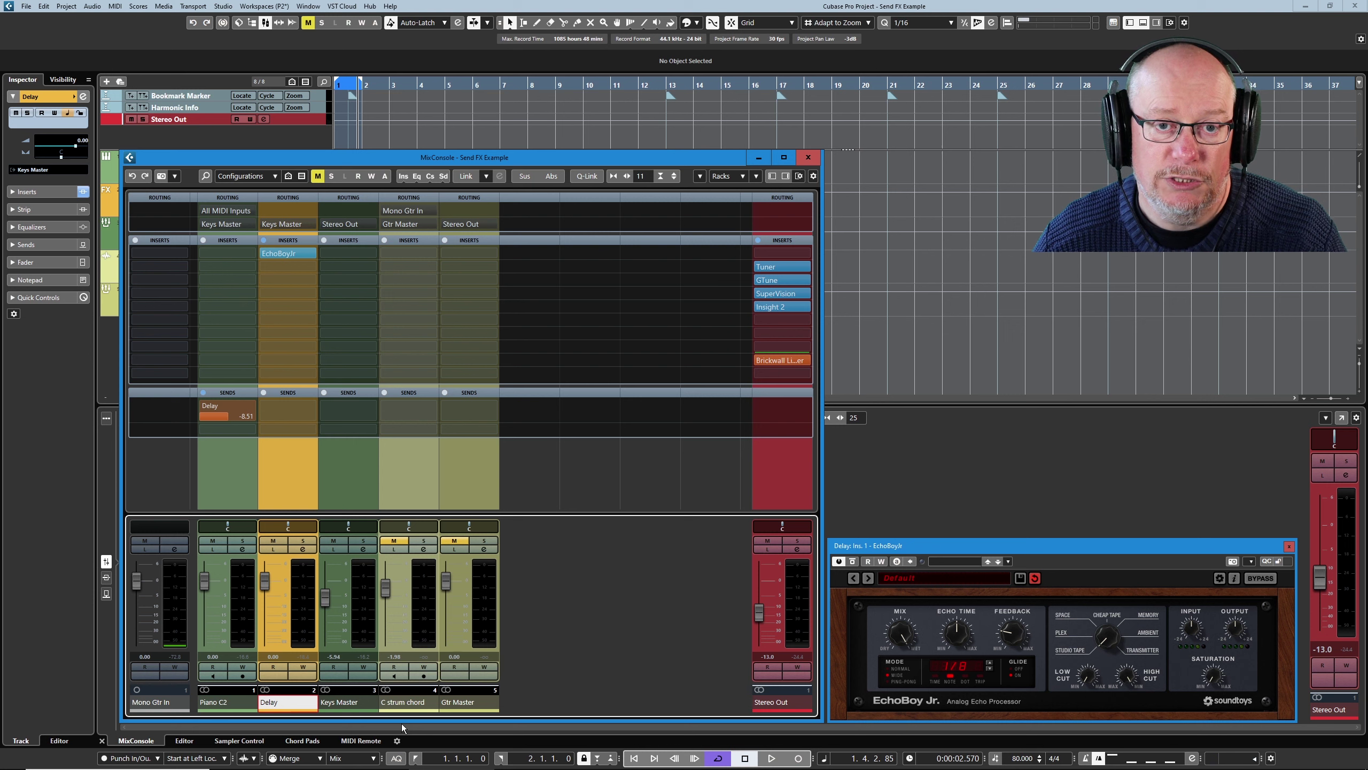
Unmute the C strum chord and Gtr Master channels and audition them
{"action": "left_click", "coordinate": [455, 540]}
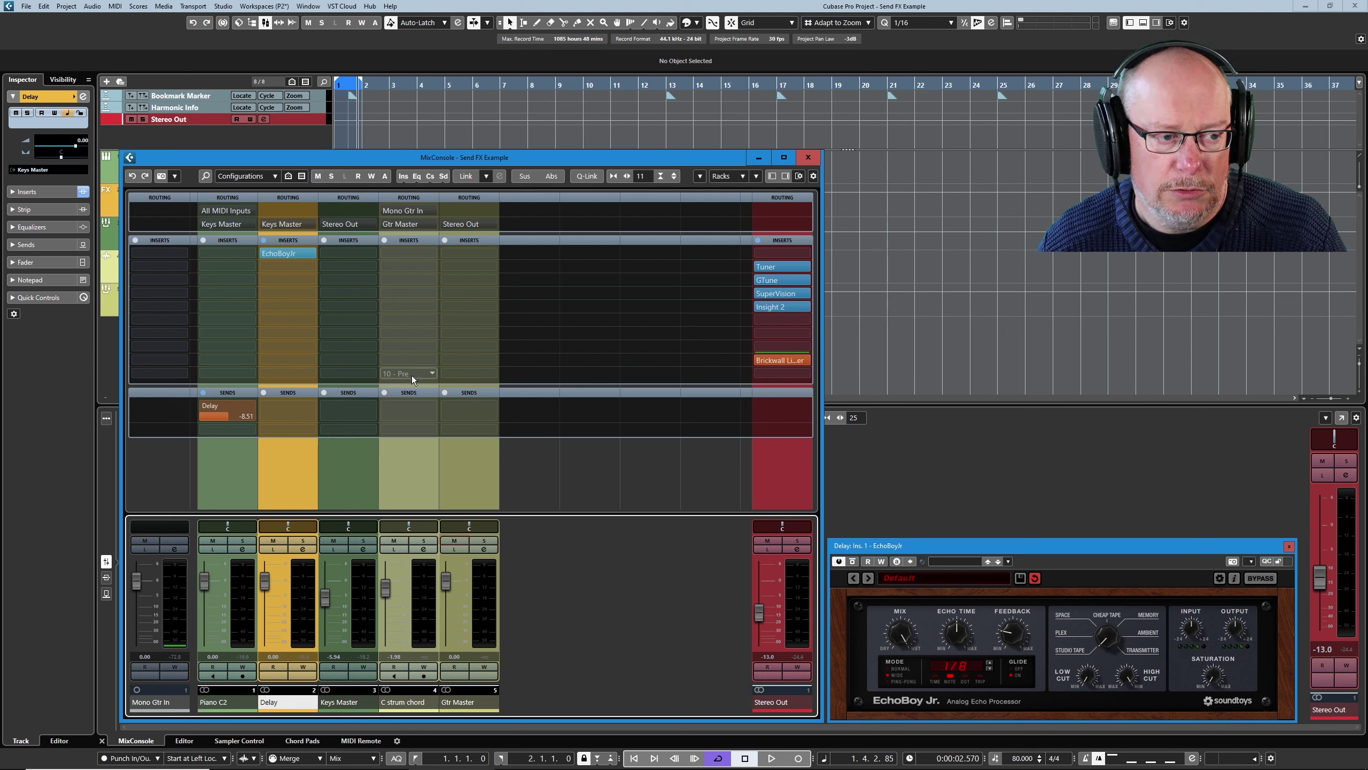
{"action": "key", "text": "space"}
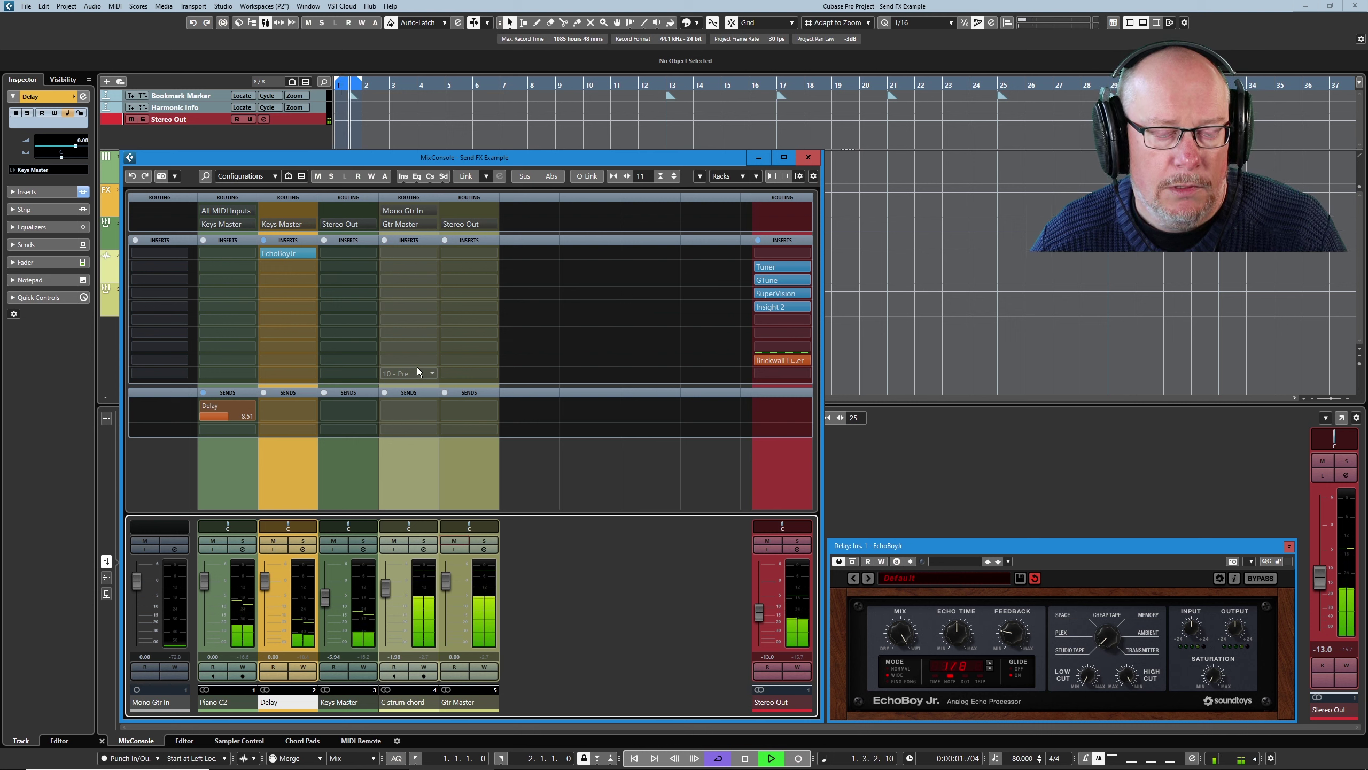
{"action": "key", "text": "space"}
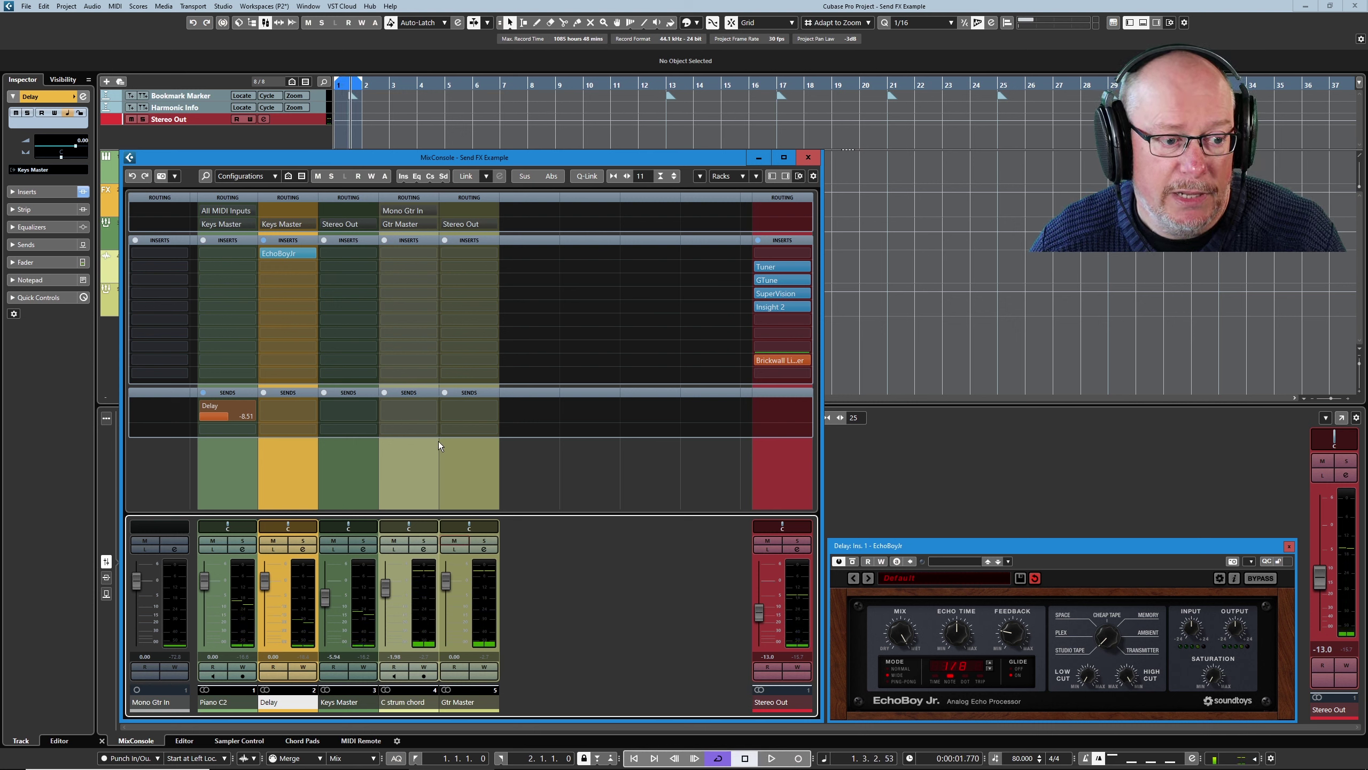
Add an active send from C strum chord to the Delay channel at 0.00 and audition it
{"action": "left_click", "coordinate": [429, 409]}
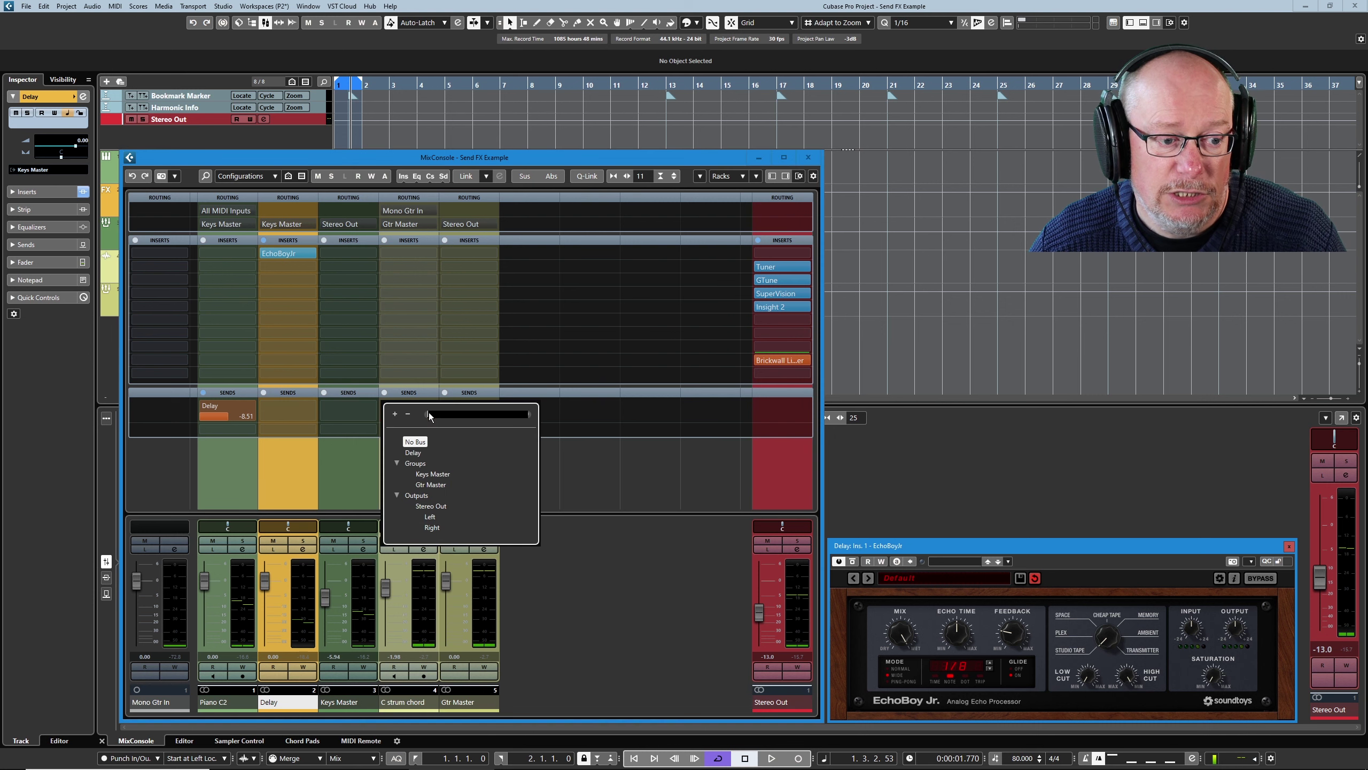
{"action": "left_click", "coordinate": [413, 453]}
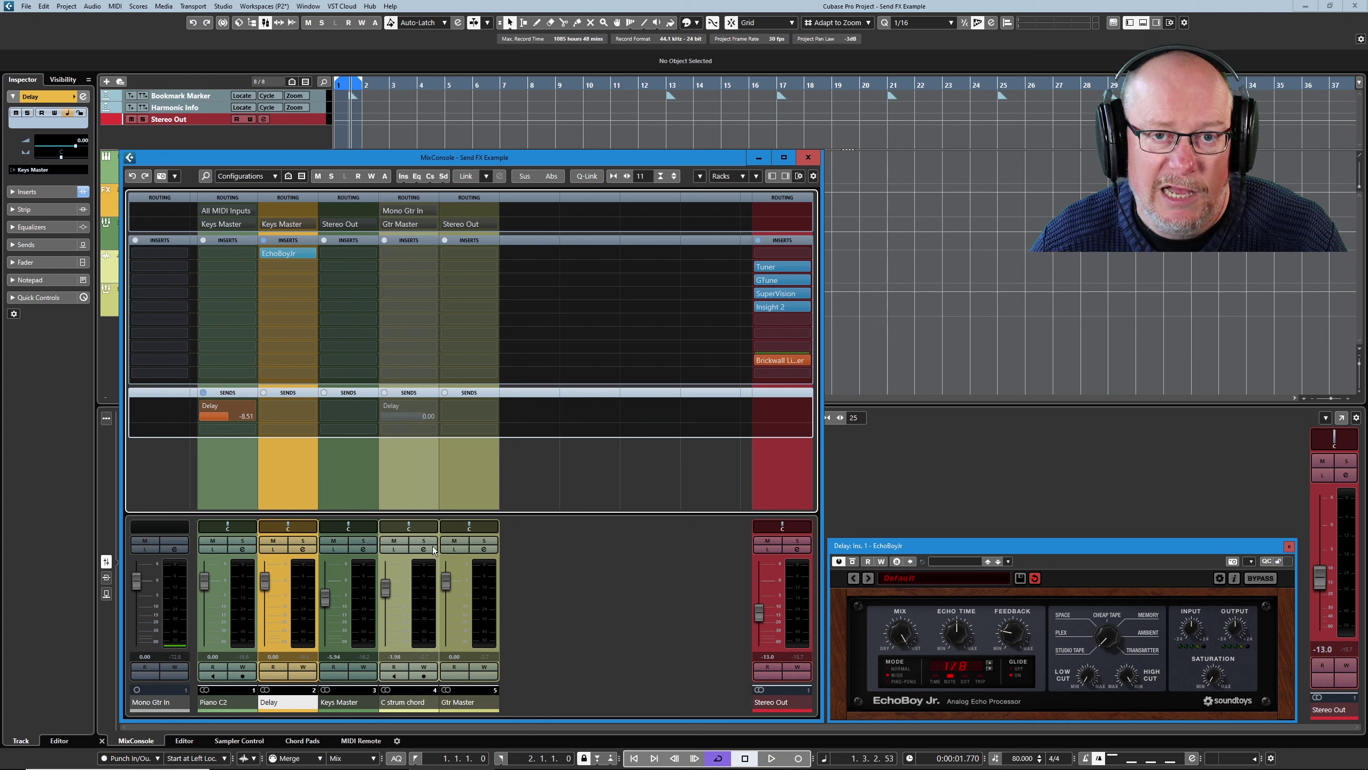
{"action": "left_click", "coordinate": [385, 406]}
{"action": "key", "text": "space"}
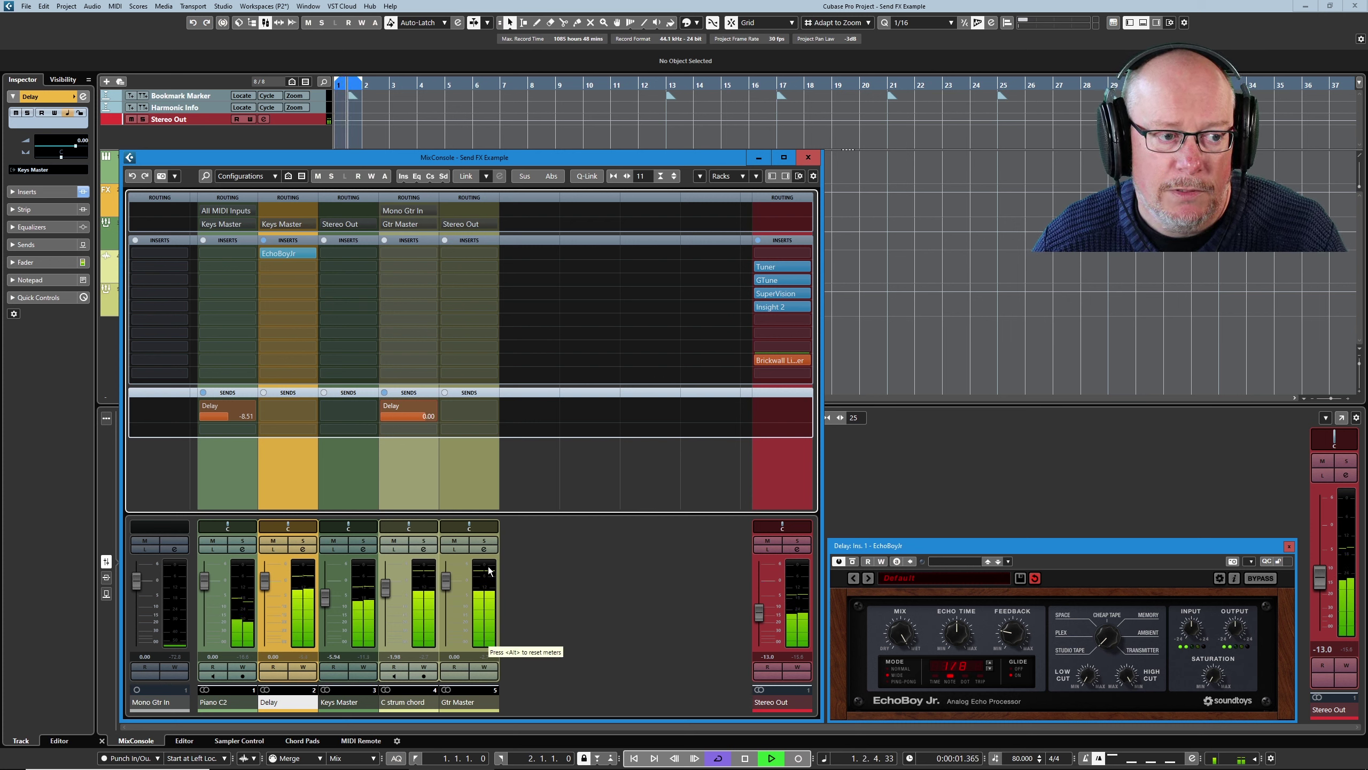
{"action": "key", "text": "space"}
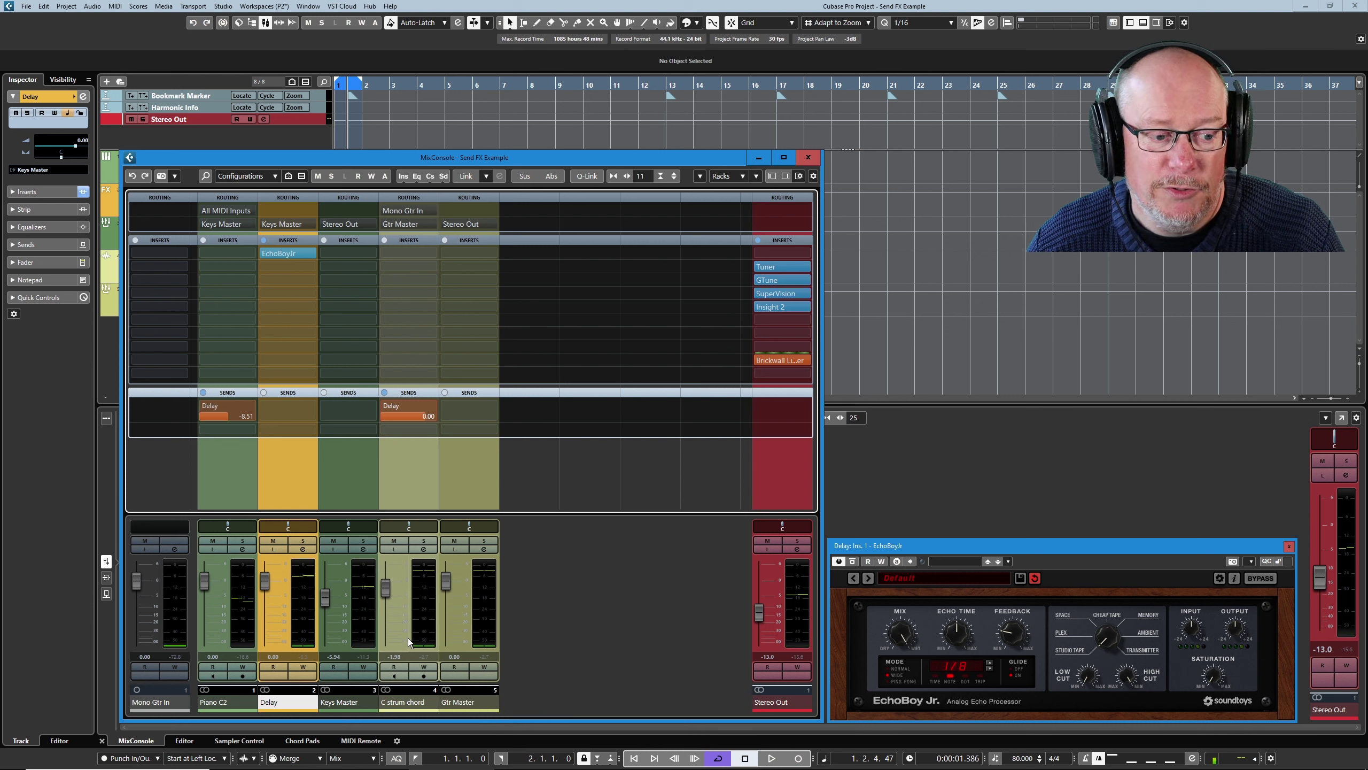
{"action": "mouse_move", "coordinate": [410, 411]}
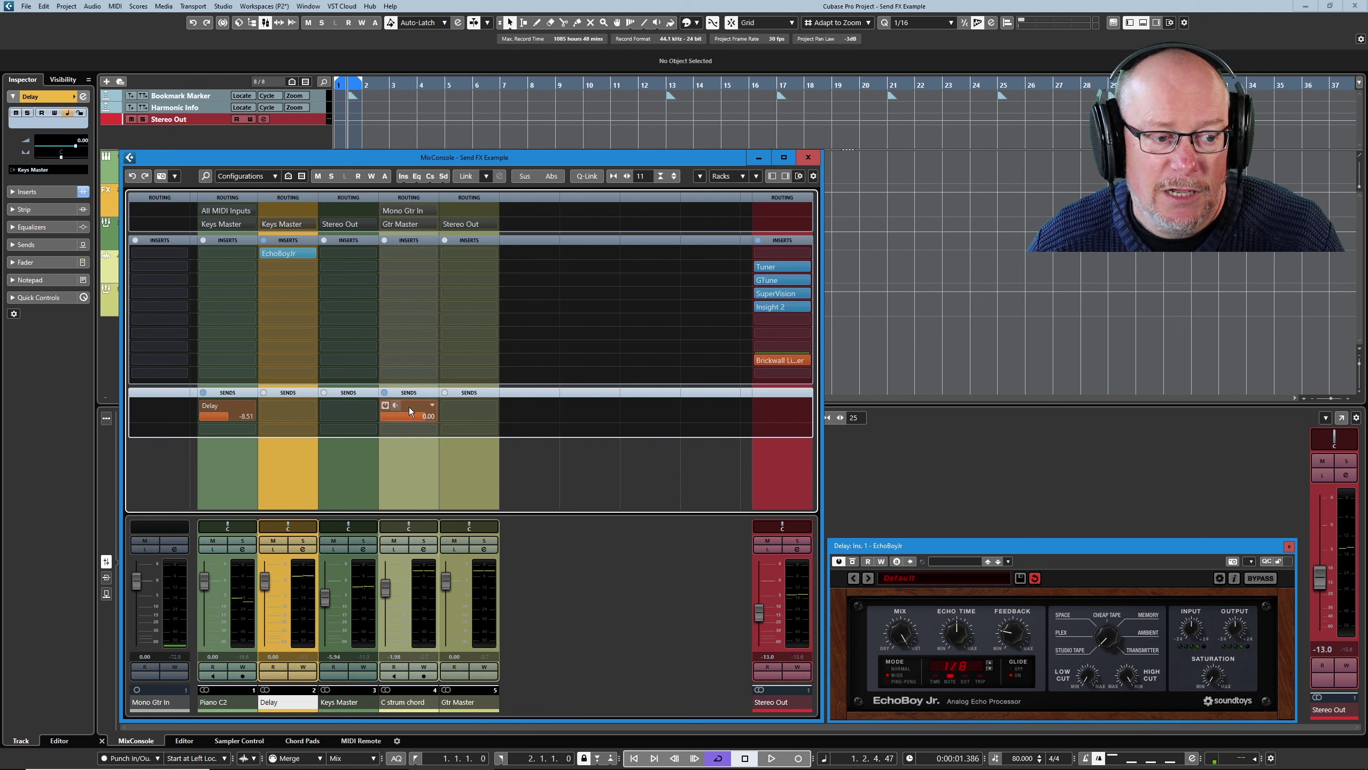
Route the Delay channel to Stereo Out and pull Keys Master, Gtr Master and C strum chord to -∞
{"action": "left_click", "coordinate": [295, 223]}
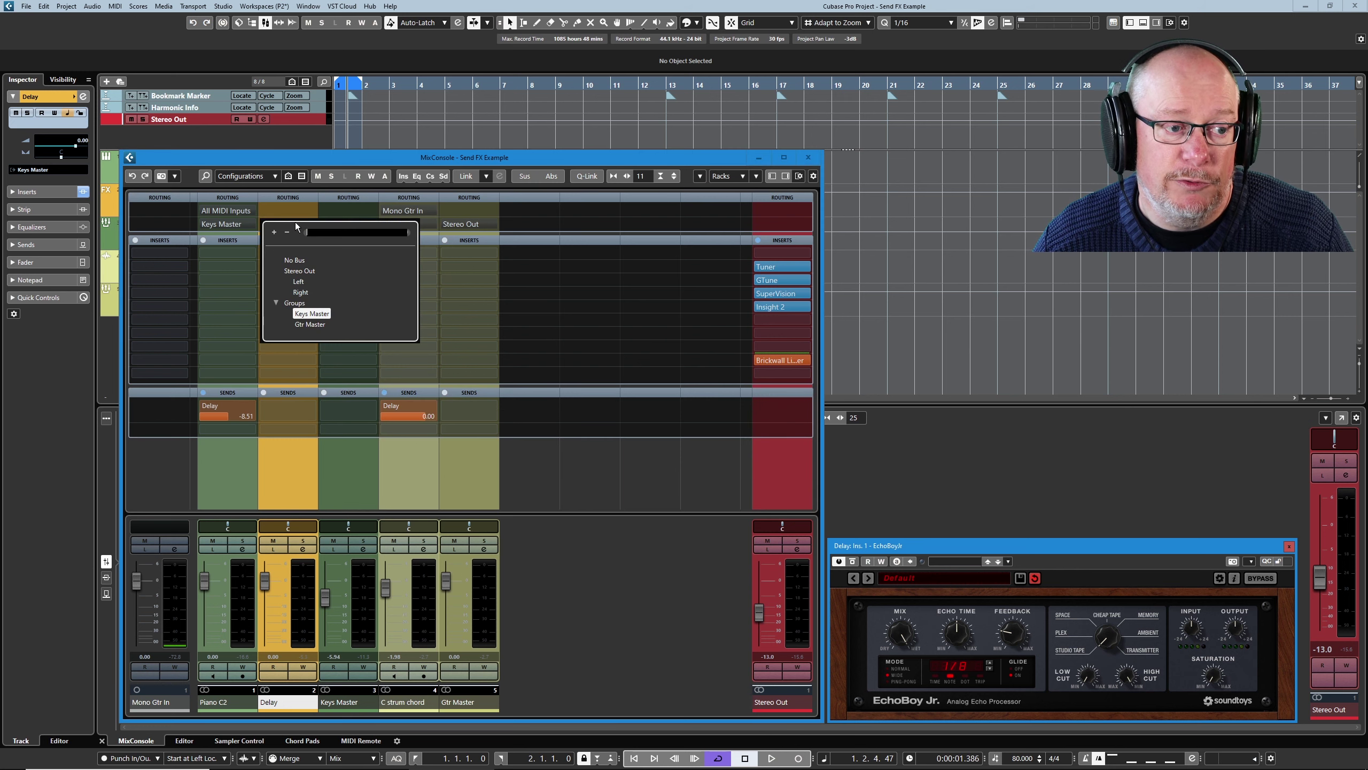
{"action": "left_click", "coordinate": [310, 272]}
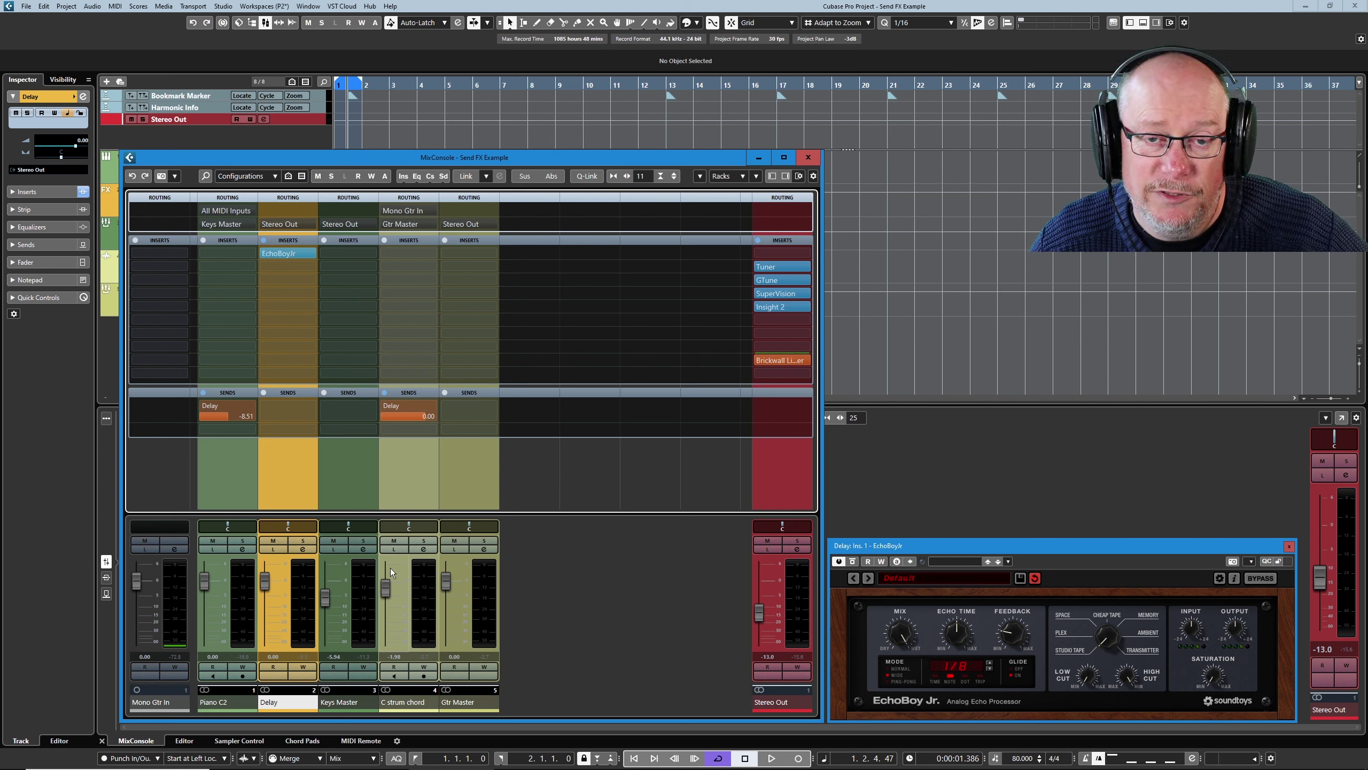
{"action": "left_click_drag", "start_coordinate": [325, 595], "coordinate": [346, 713]}
{"action": "left_click_drag", "start_coordinate": [449, 586], "coordinate": [481, 682]}
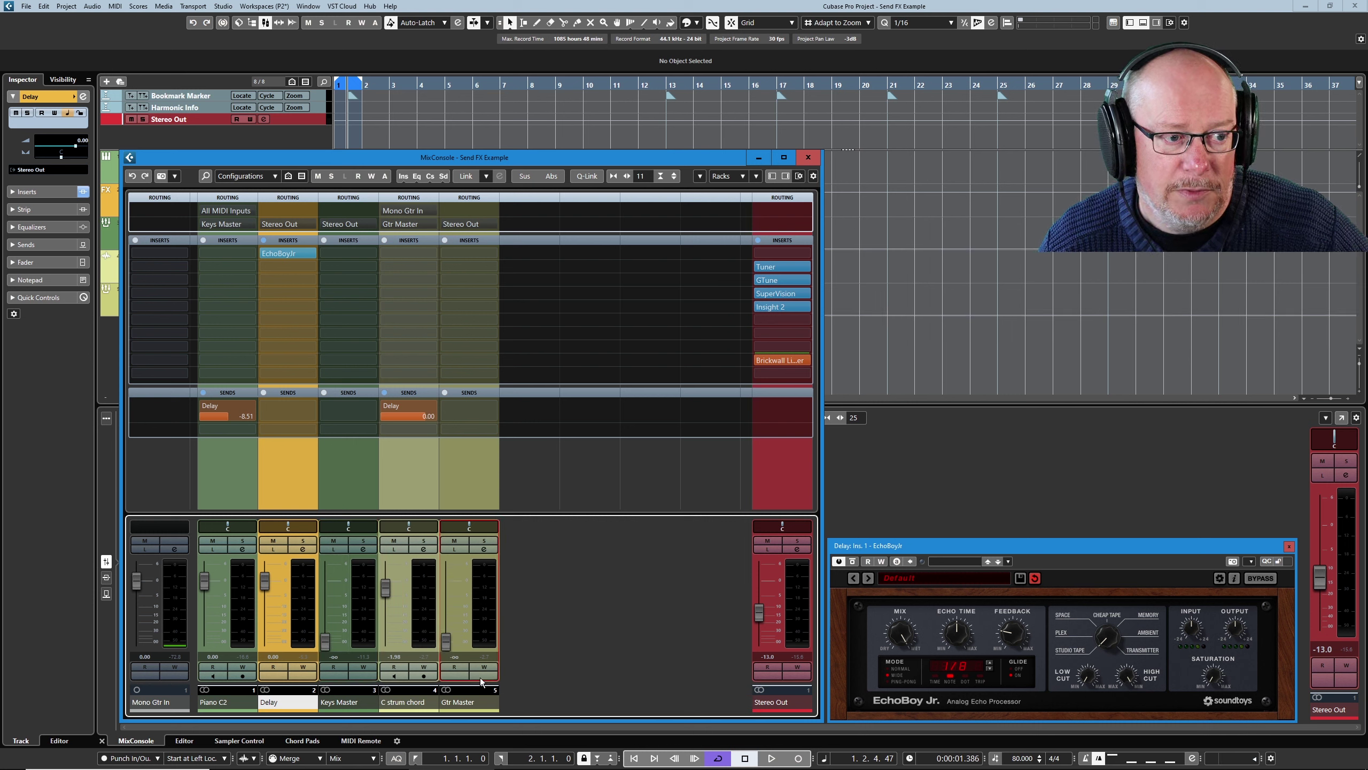
{"action": "key", "text": "space"}
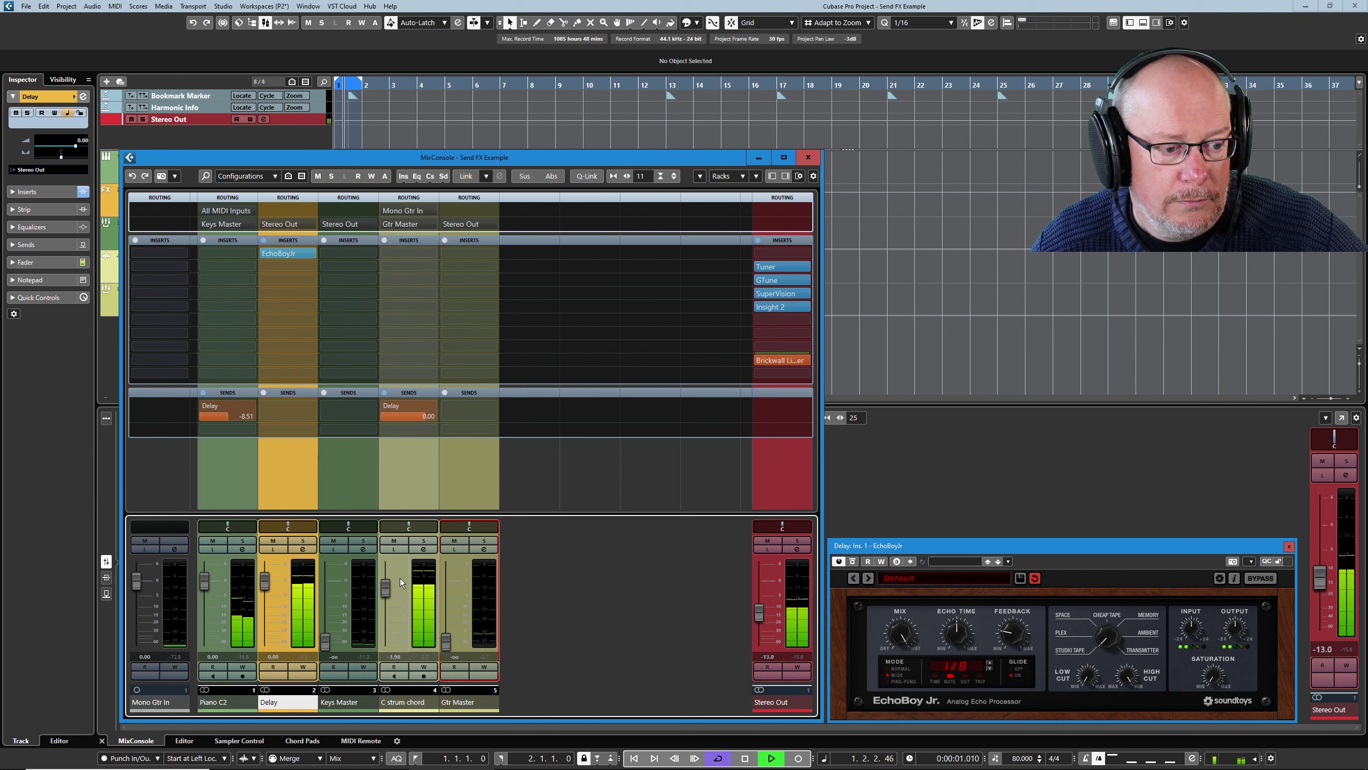
{"action": "left_click_drag", "start_coordinate": [386, 584], "coordinate": [387, 643]}
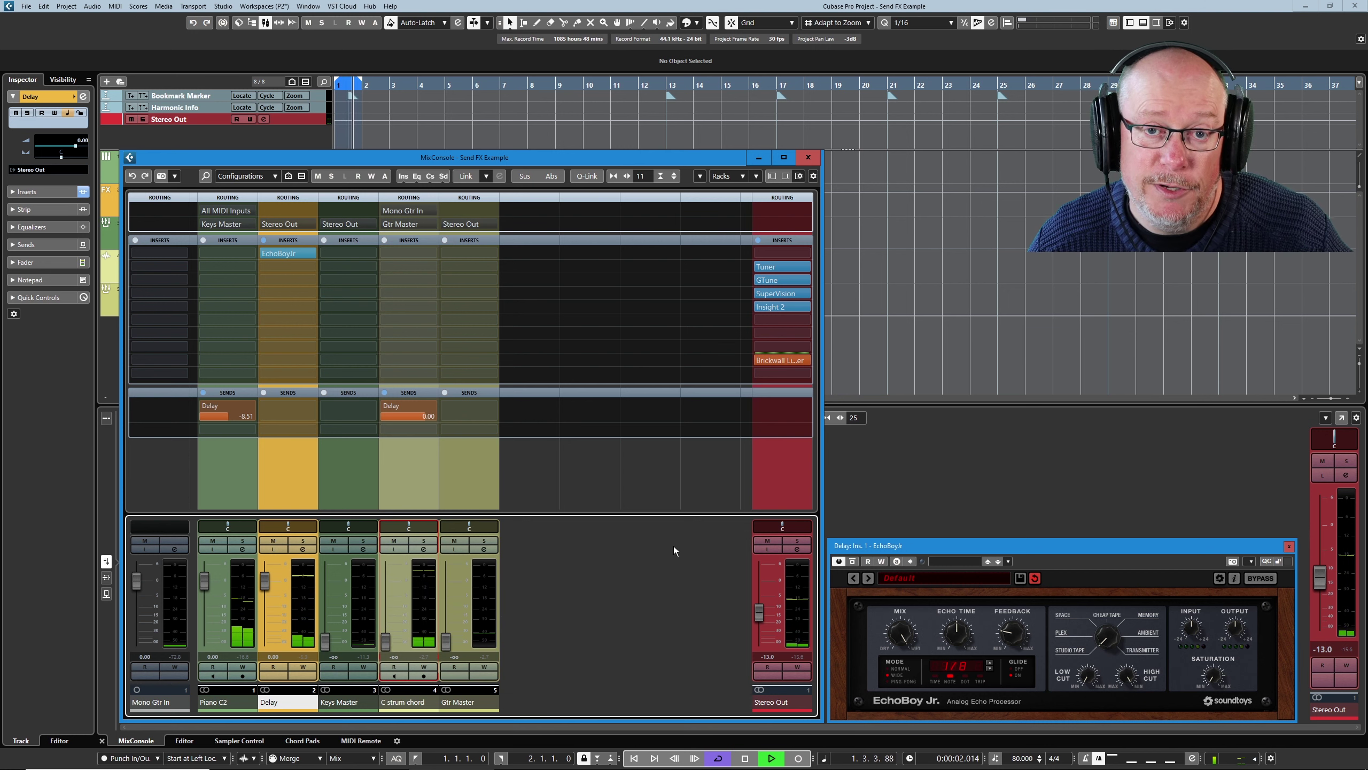
{"action": "key", "text": "space"}
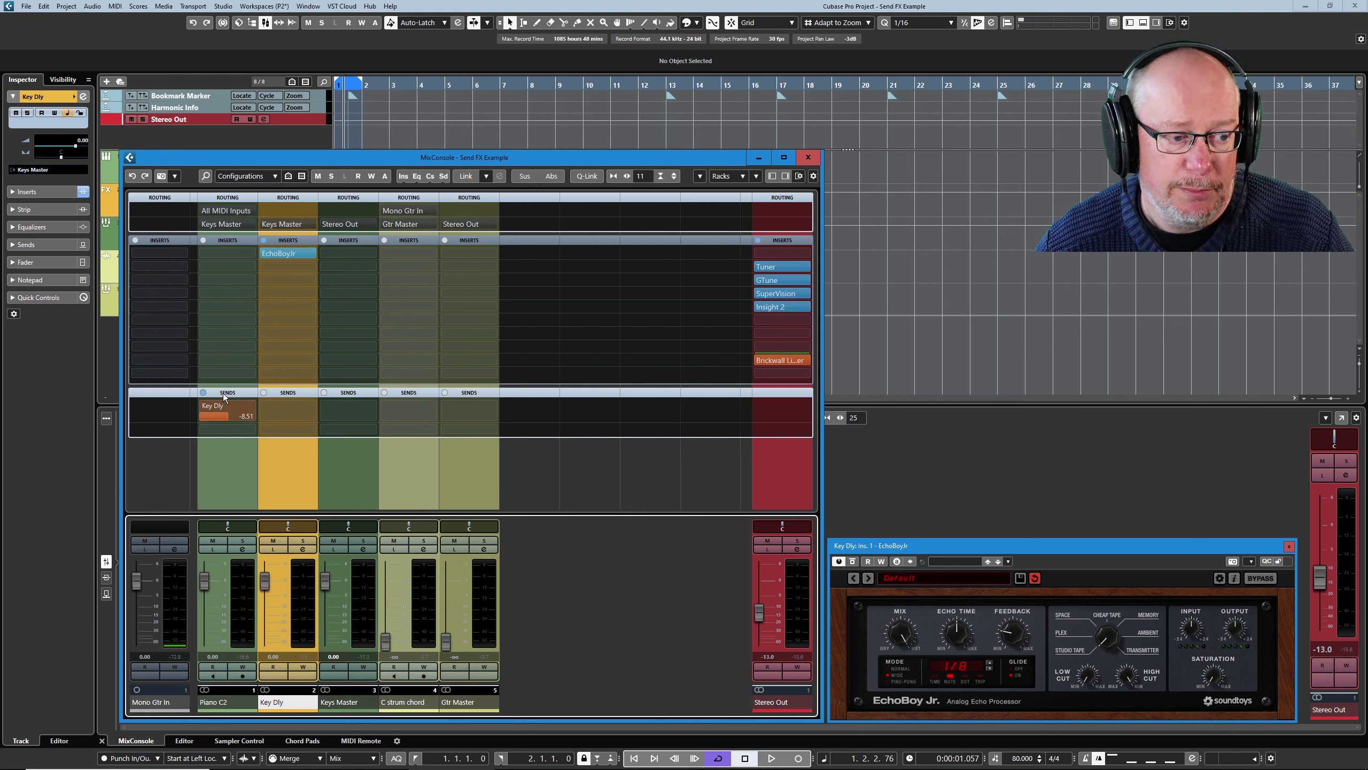
Lower Piano C2 to -8.67 during playback, make its Key Dly send pre-fader, and minimize the mixer
{"action": "key", "text": "space"}
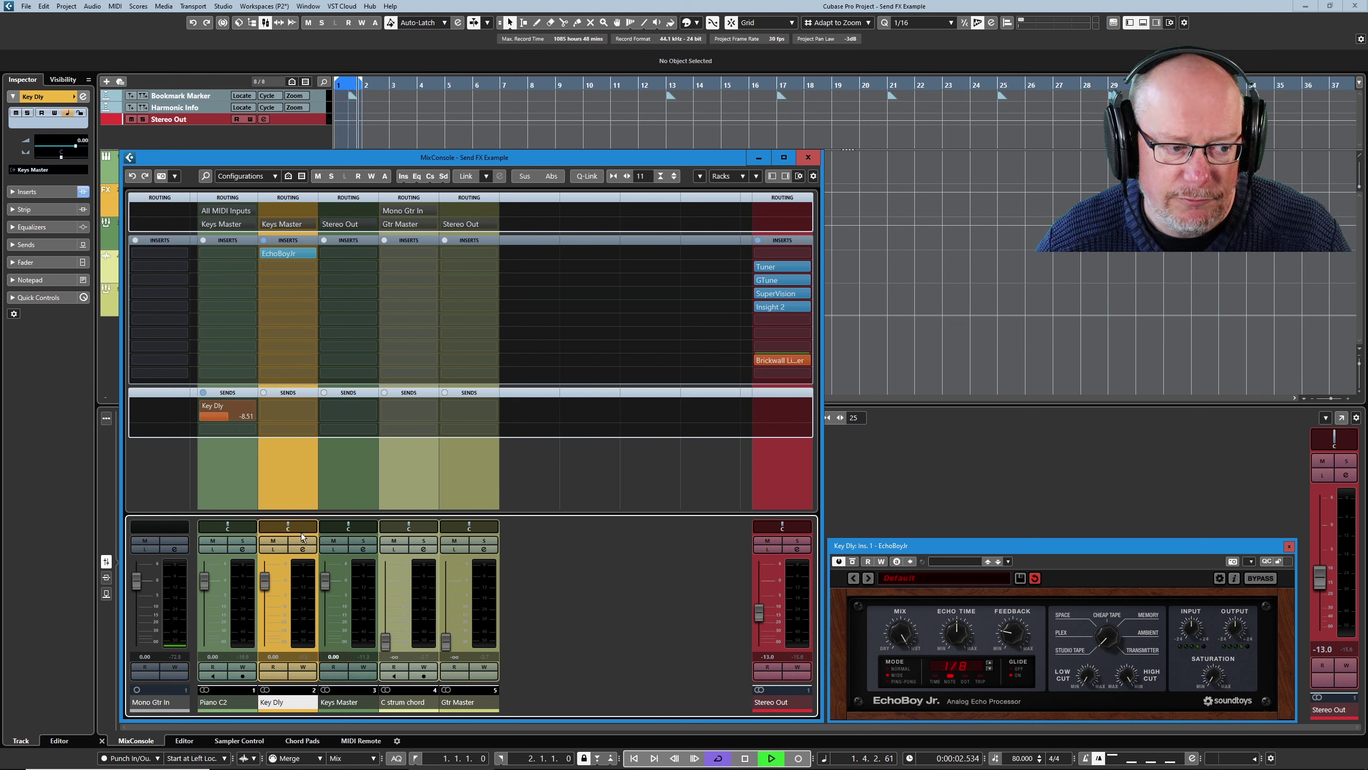
{"action": "left_click_drag", "start_coordinate": [205, 583], "coordinate": [212, 643]}
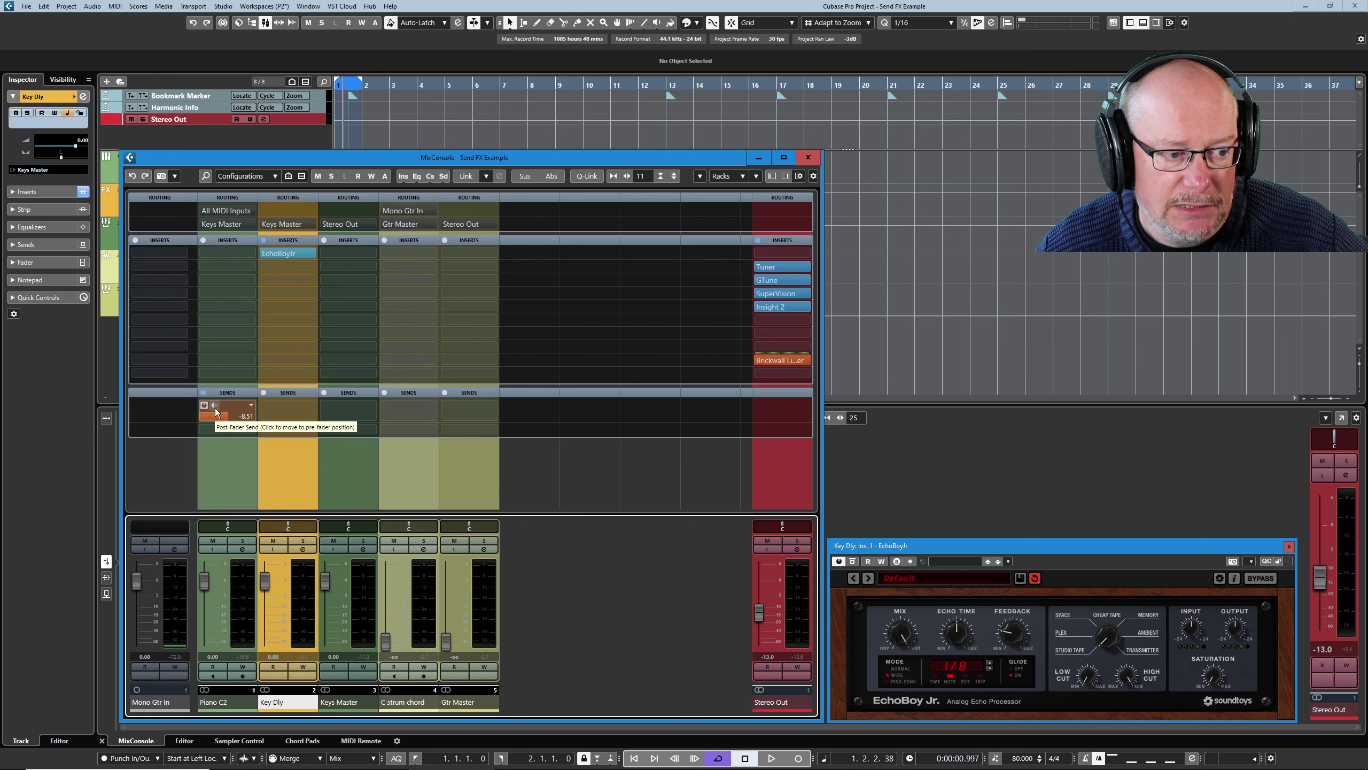
{"action": "left_click", "coordinate": [215, 407]}
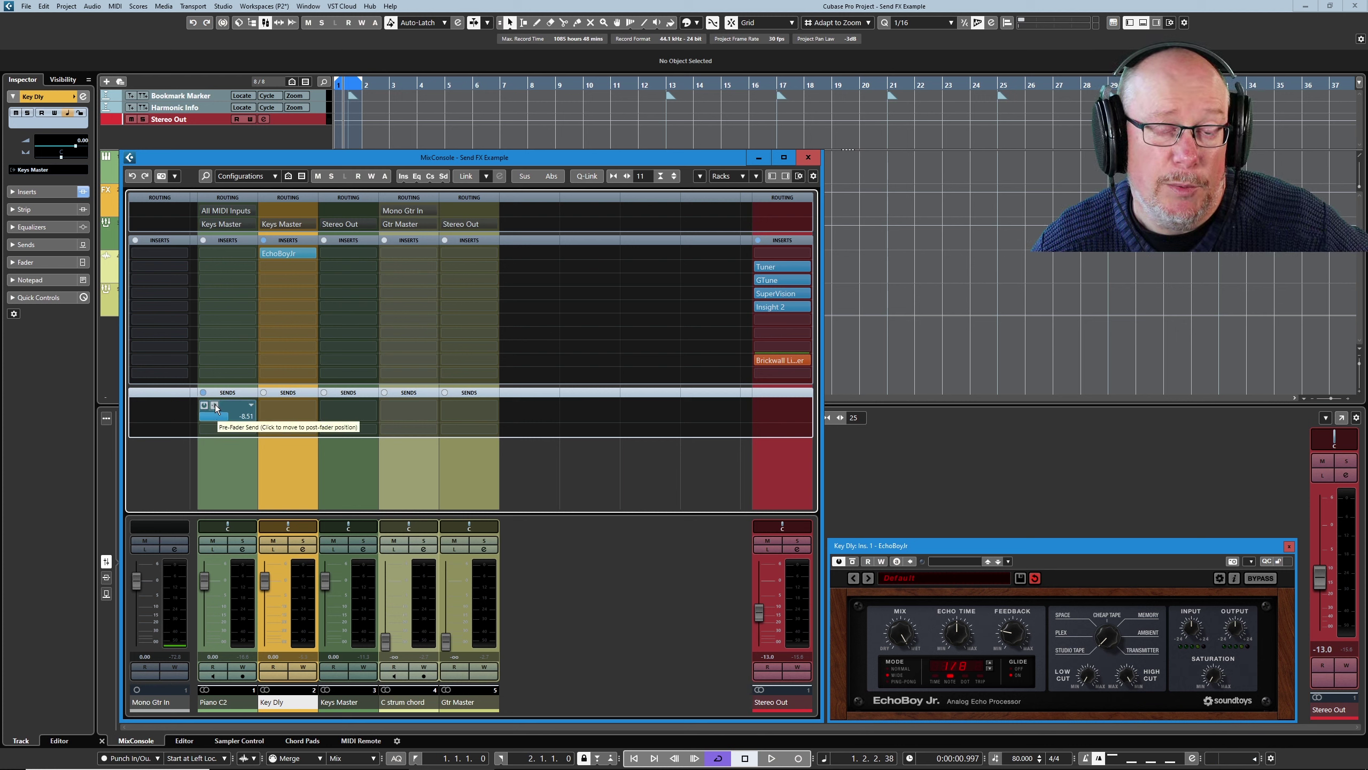
{"action": "left_click", "coordinate": [759, 157]}
Pull the Piano C2 fader fully down and raise its Key Dly send in the floating mixer during playback
{"action": "left_click_drag", "start_coordinate": [190, 532], "coordinate": [188, 631]}
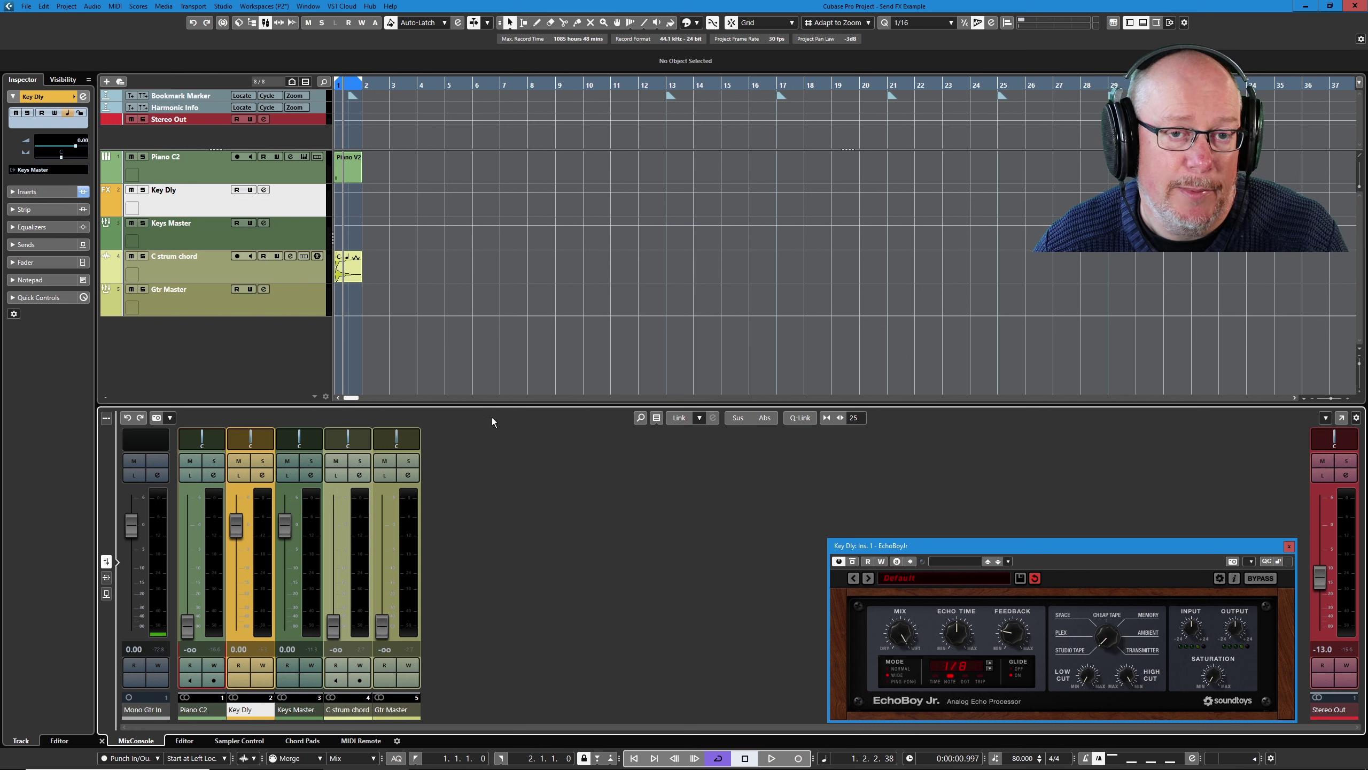
{"action": "key", "text": "space"}
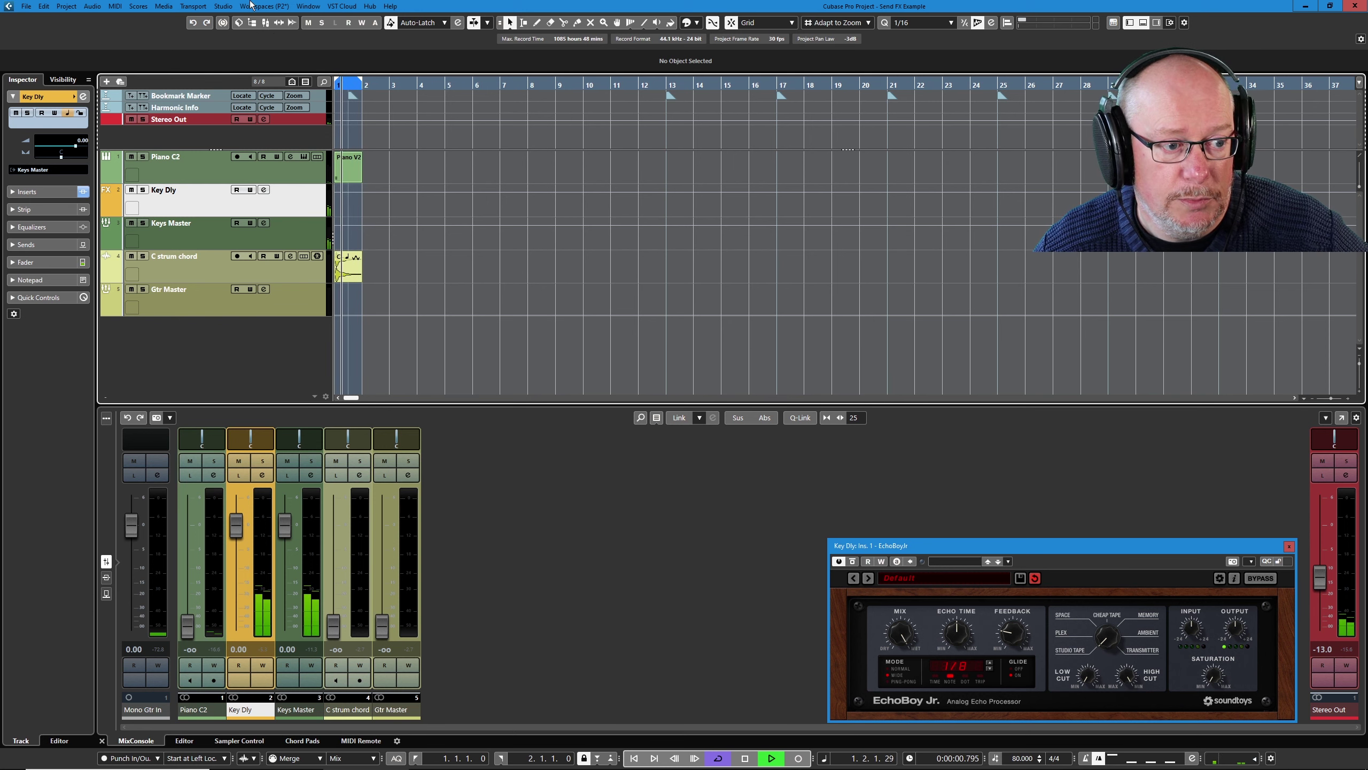
{"action": "key", "text": "F3"}
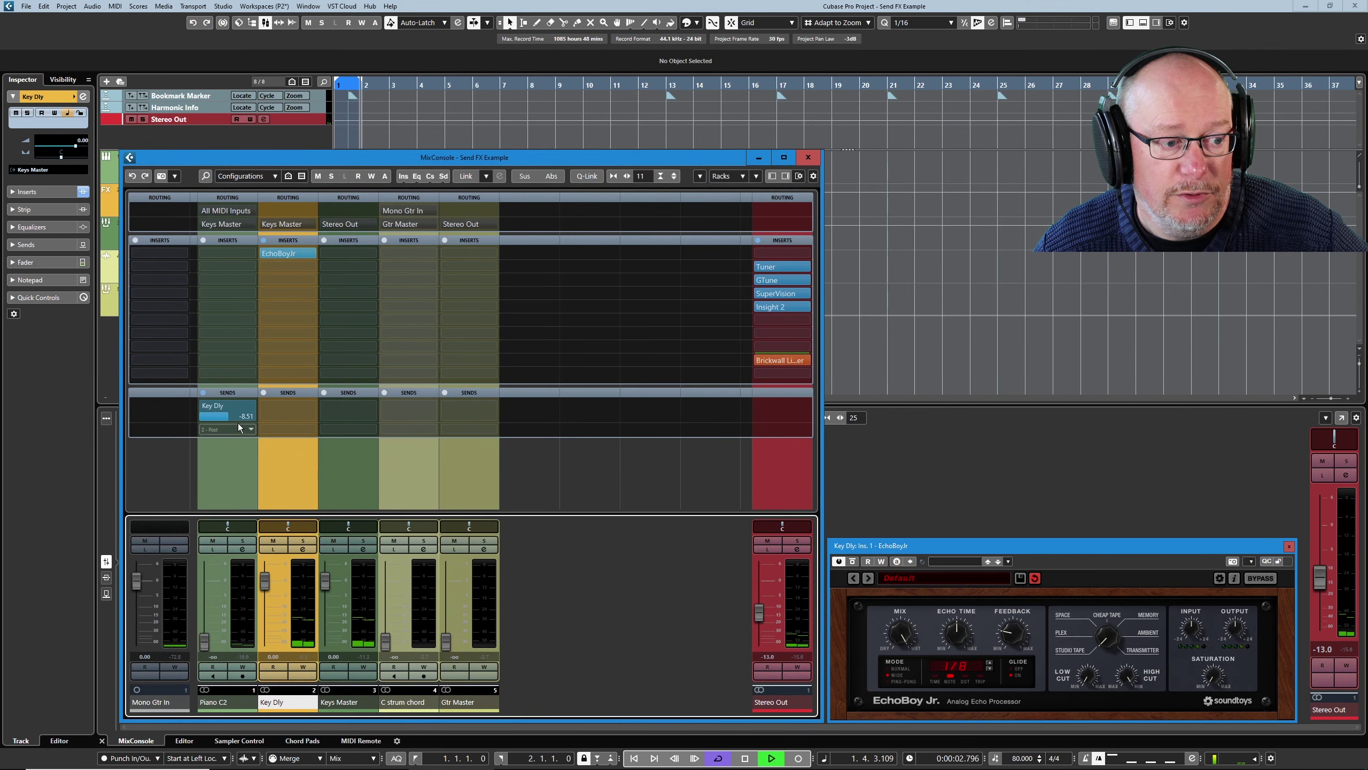
{"action": "mouse_move", "coordinate": [233, 419]}
{"action": "left_mouse_down"}
{"action": "mouse_move", "coordinate": [252, 426]}
{"action": "mouse_move", "coordinate": [218, 426]}
{"action": "left_mouse_up"}
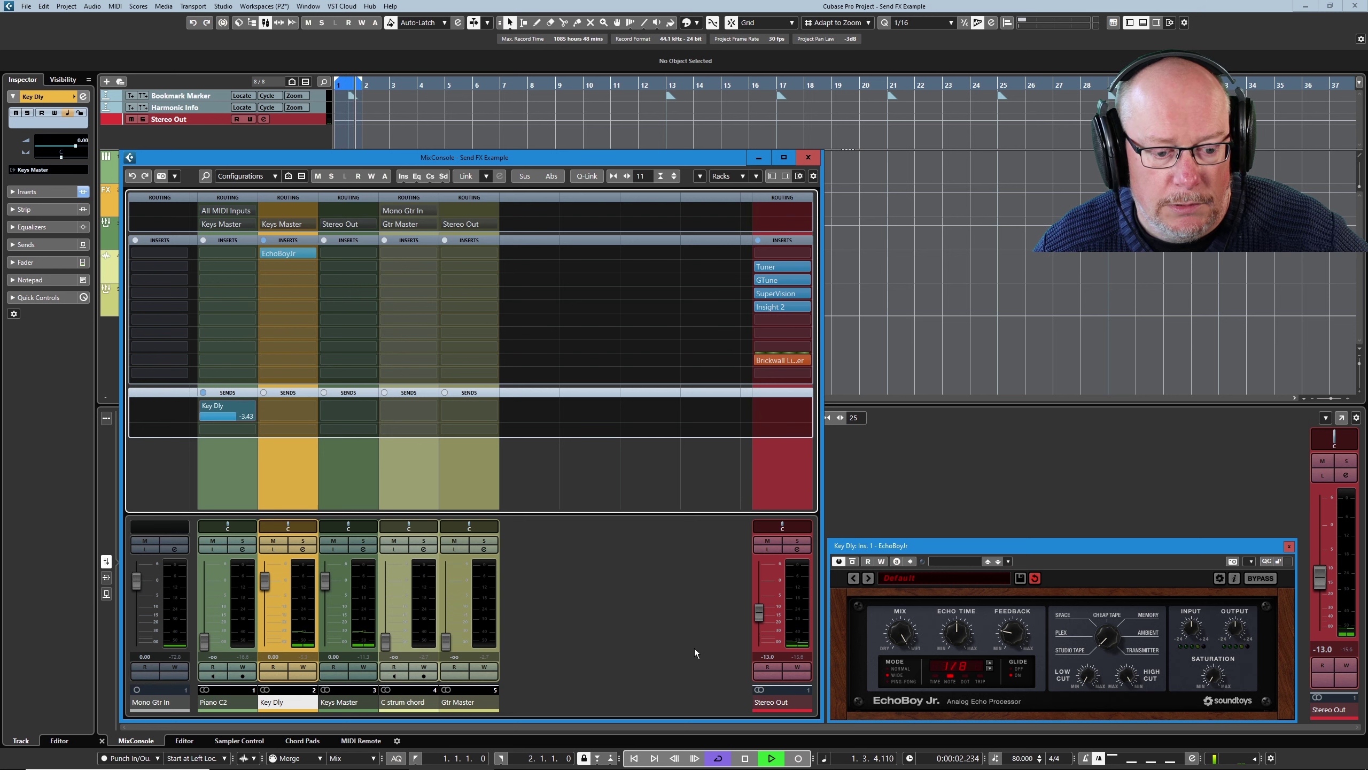
{"action": "left_click", "coordinate": [745, 758]}
{"action": "key", "text": "F3"}
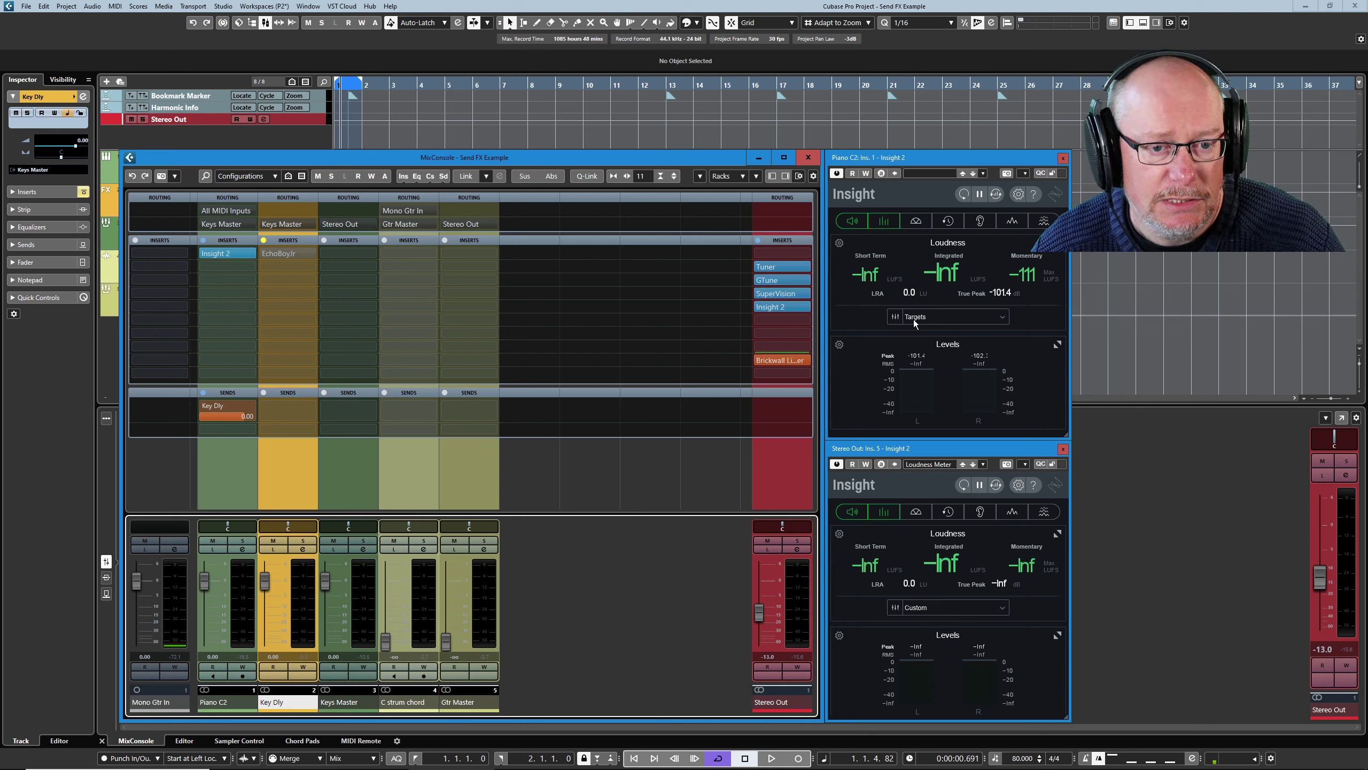
{"action": "mouse_move", "coordinate": [211, 258]}
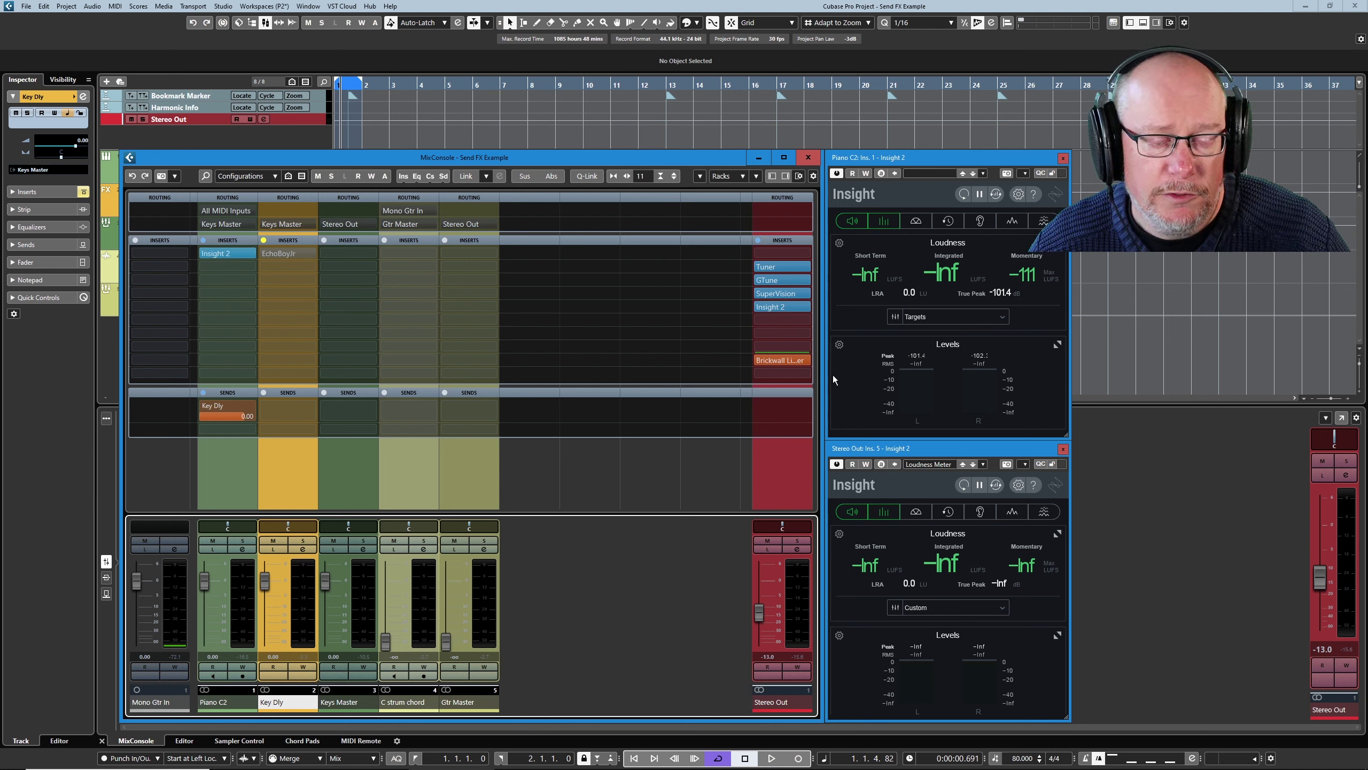
{"action": "mouse_move", "coordinate": [784, 268]}
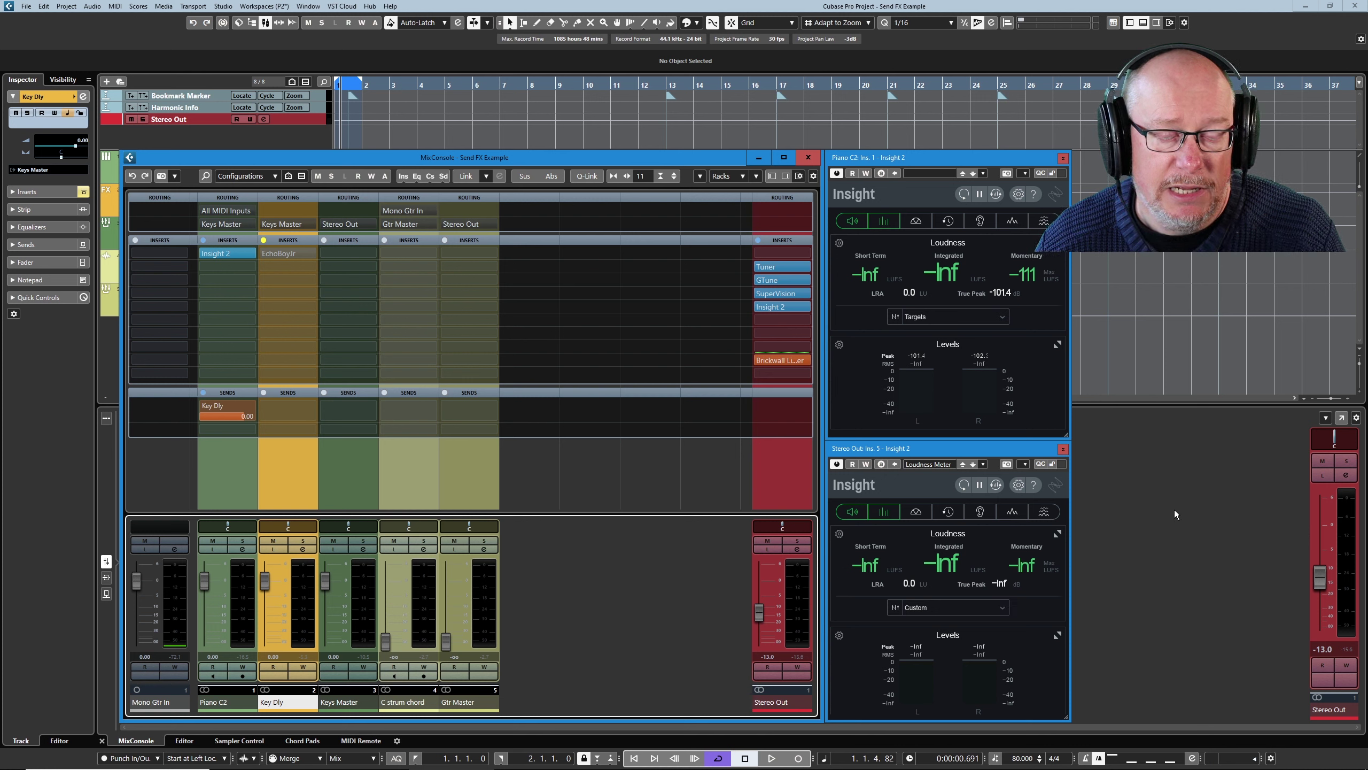
Play briefly, then reset the loudness readings on the Piano C2 and Stereo Out Insight meters
{"action": "key", "text": "space"}
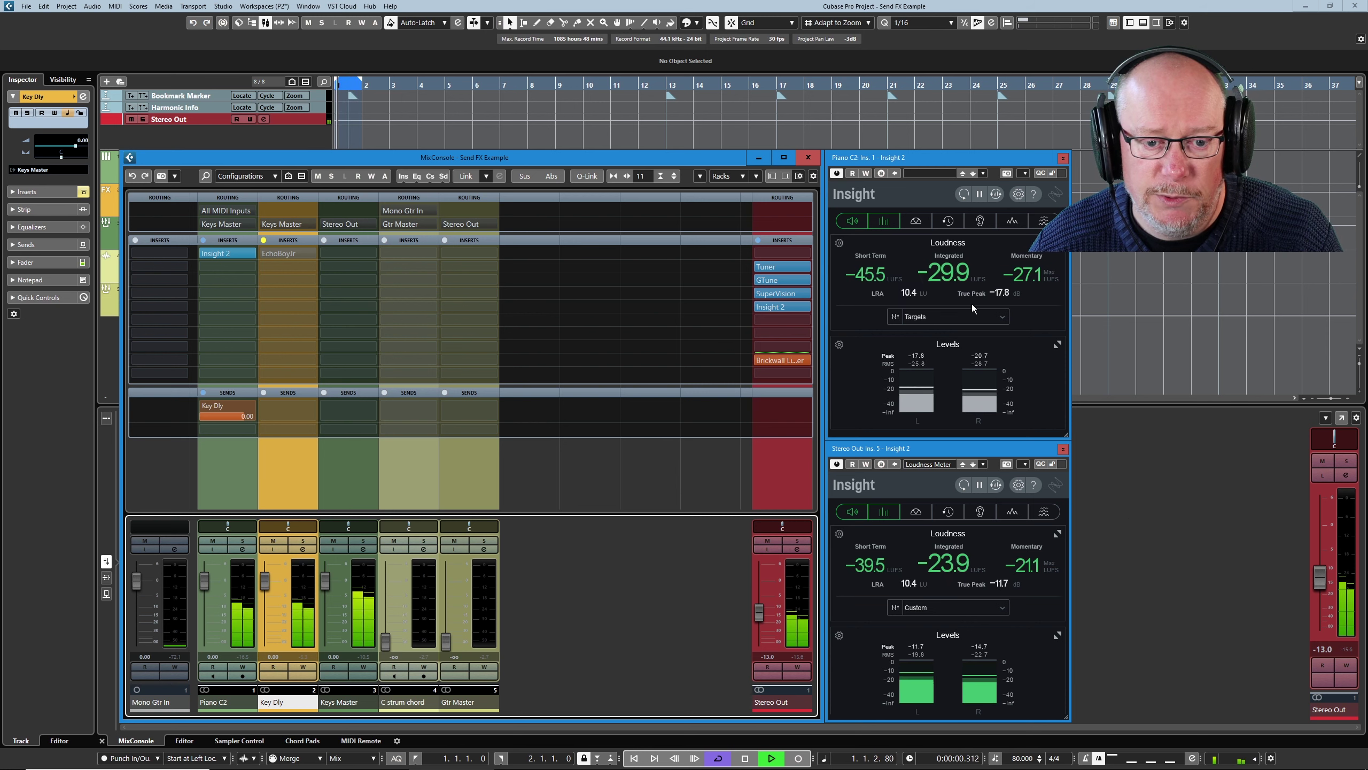
{"action": "key", "text": "space"}
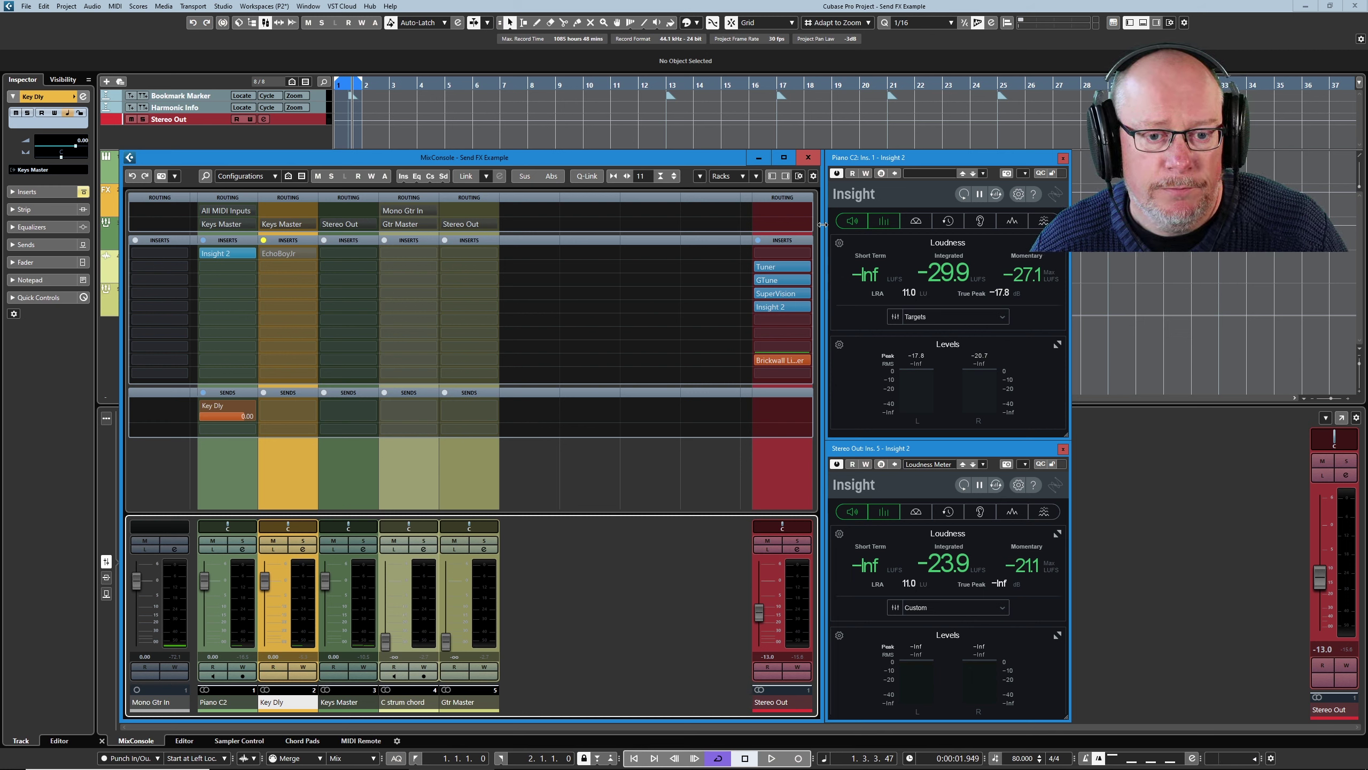
{"action": "left_click", "coordinate": [970, 203]}
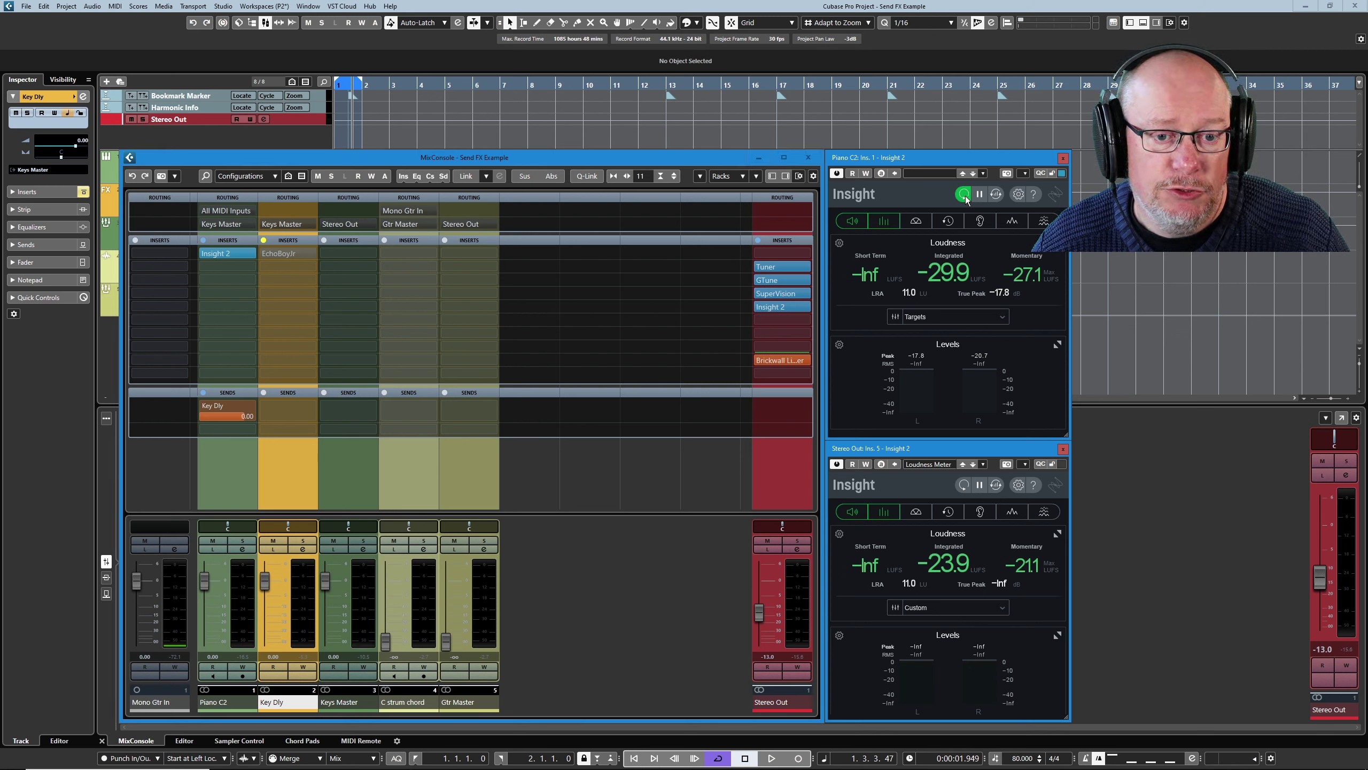
{"action": "left_click", "coordinate": [963, 485]}
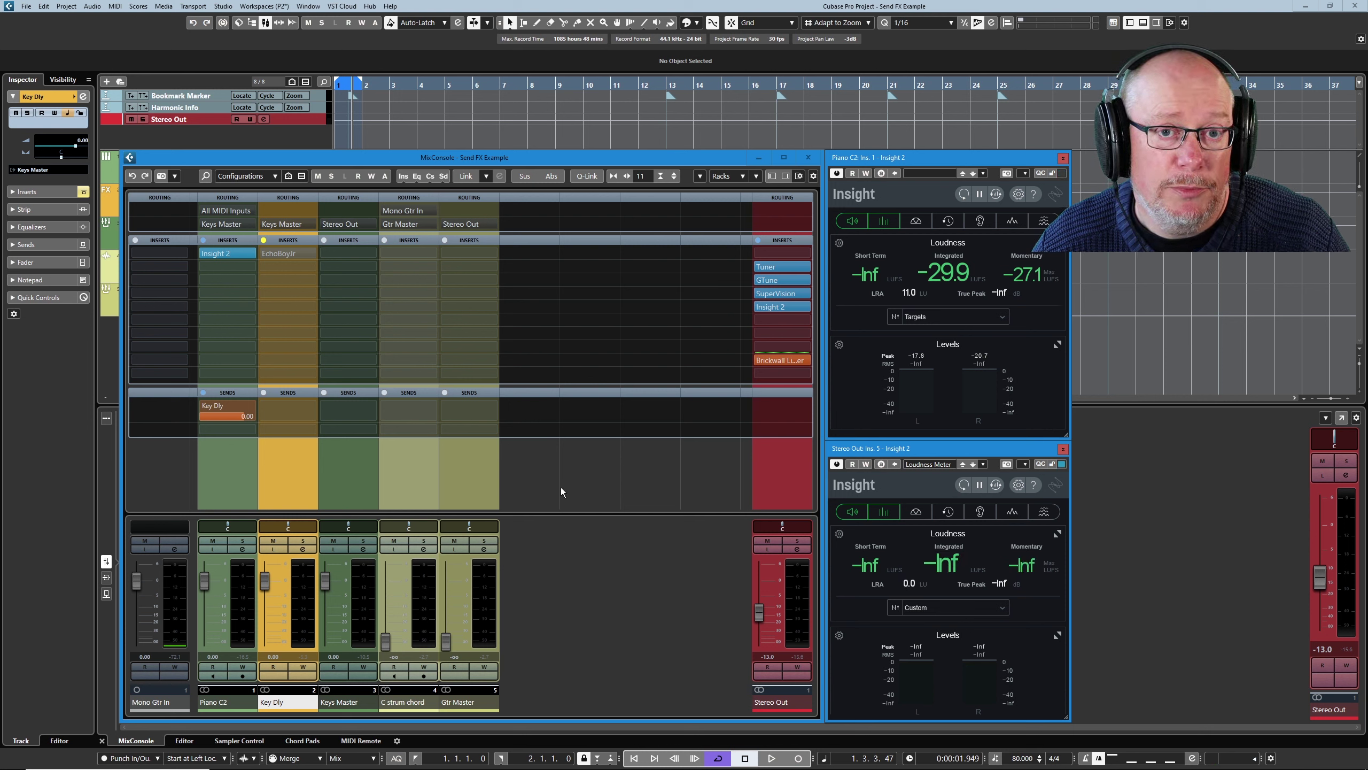
Re-enable EchoBoyJr on Key Dly, play again for fresh readings, then stop and close the MixConsole
{"action": "left_click", "coordinate": [264, 240]}
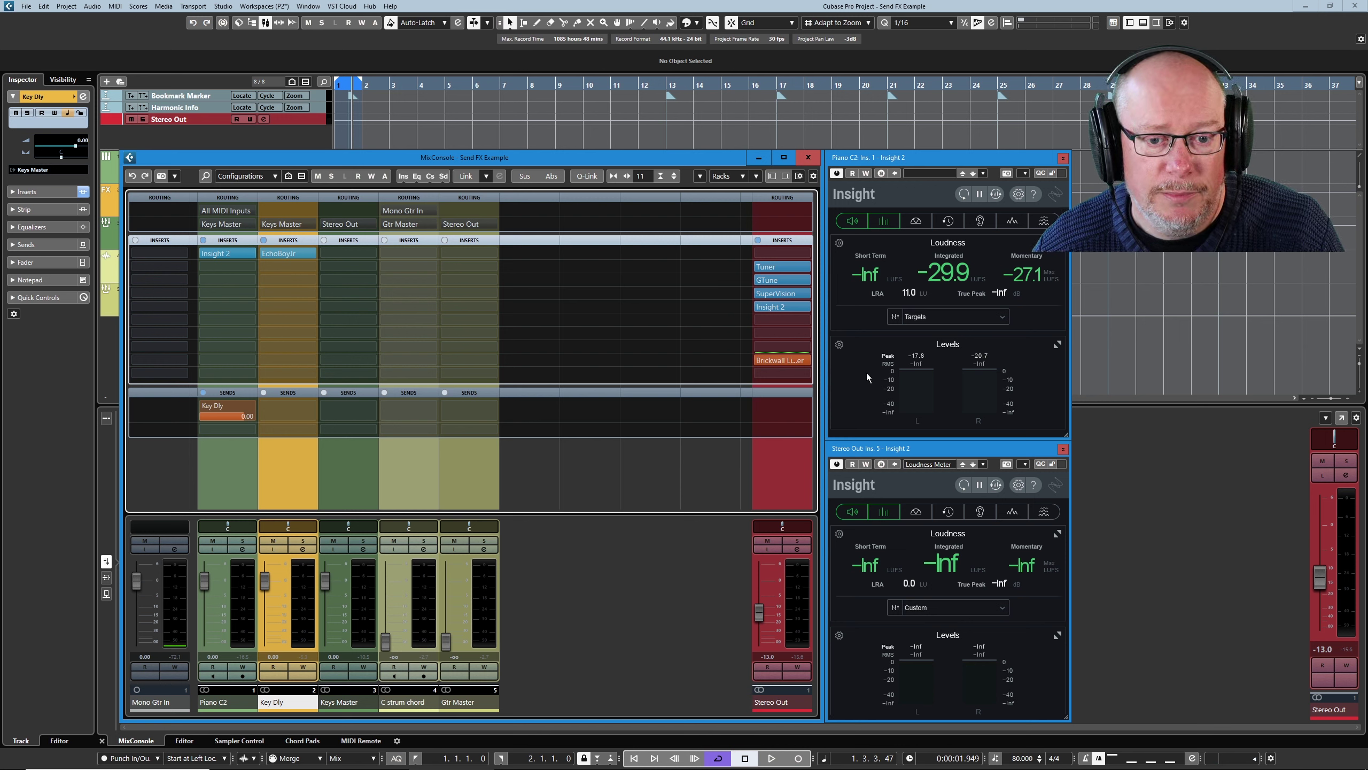
{"action": "key", "text": "space"}
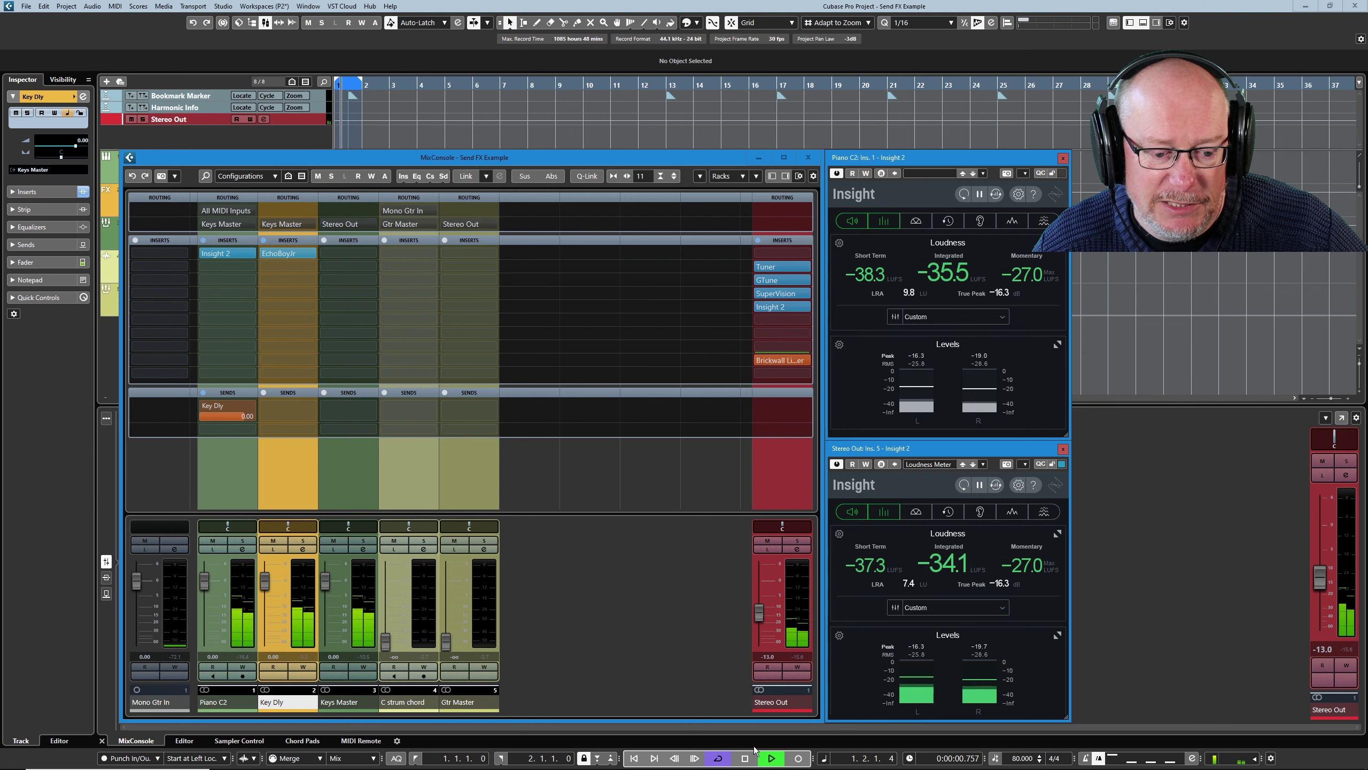
{"action": "left_click", "coordinate": [745, 759]}
Close the floating mixer and switch the Stereo Out and Piano C2 Insight gates to Program
{"action": "key", "text": "F3"}
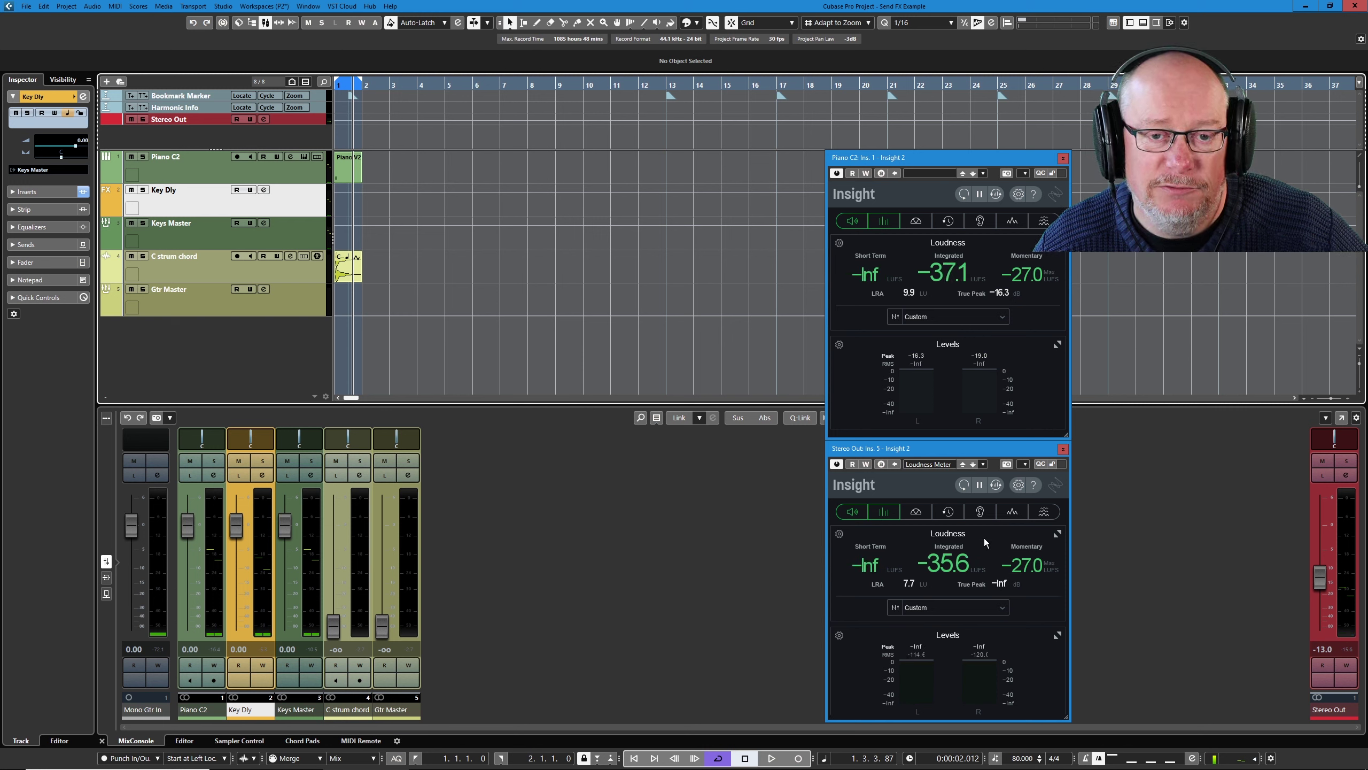
{"action": "left_click", "coordinate": [893, 608]}
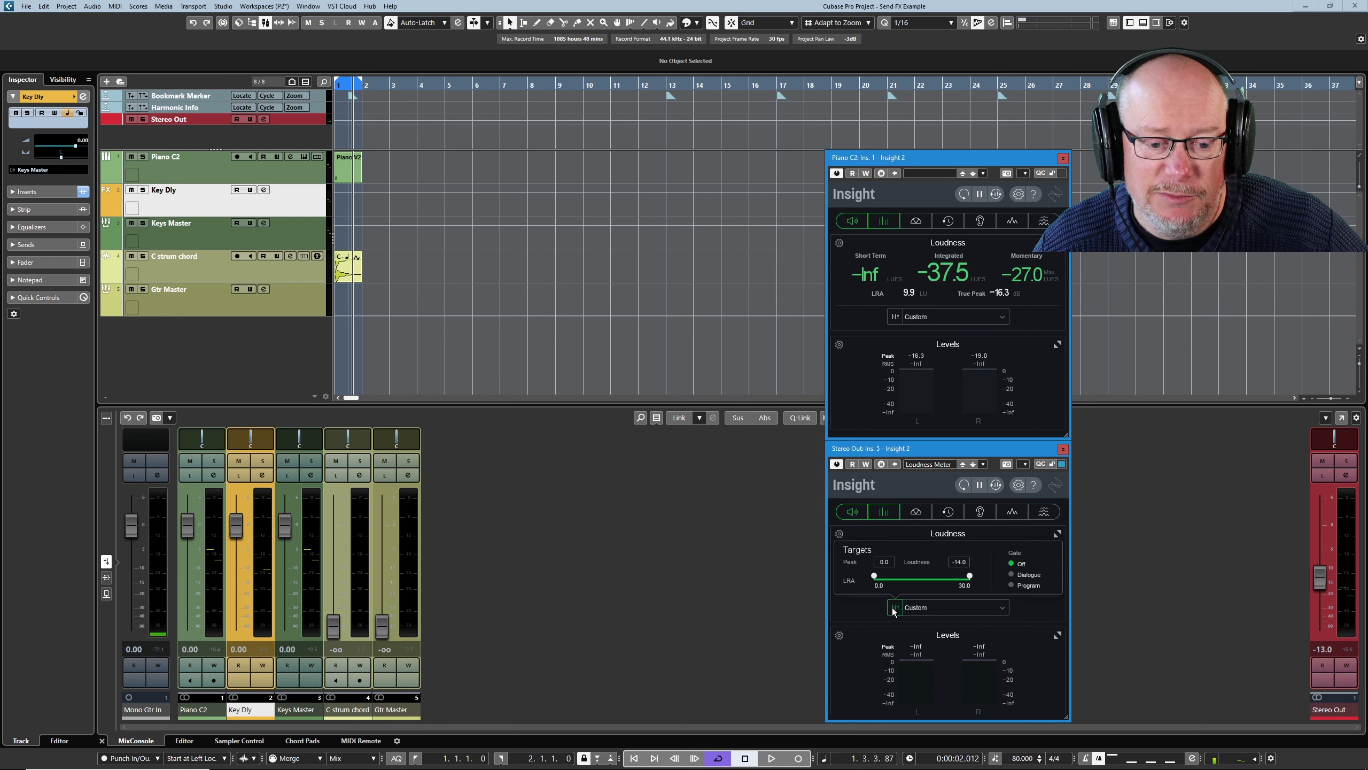
{"action": "left_click", "coordinate": [1012, 585]}
{"action": "left_click", "coordinate": [896, 317]}
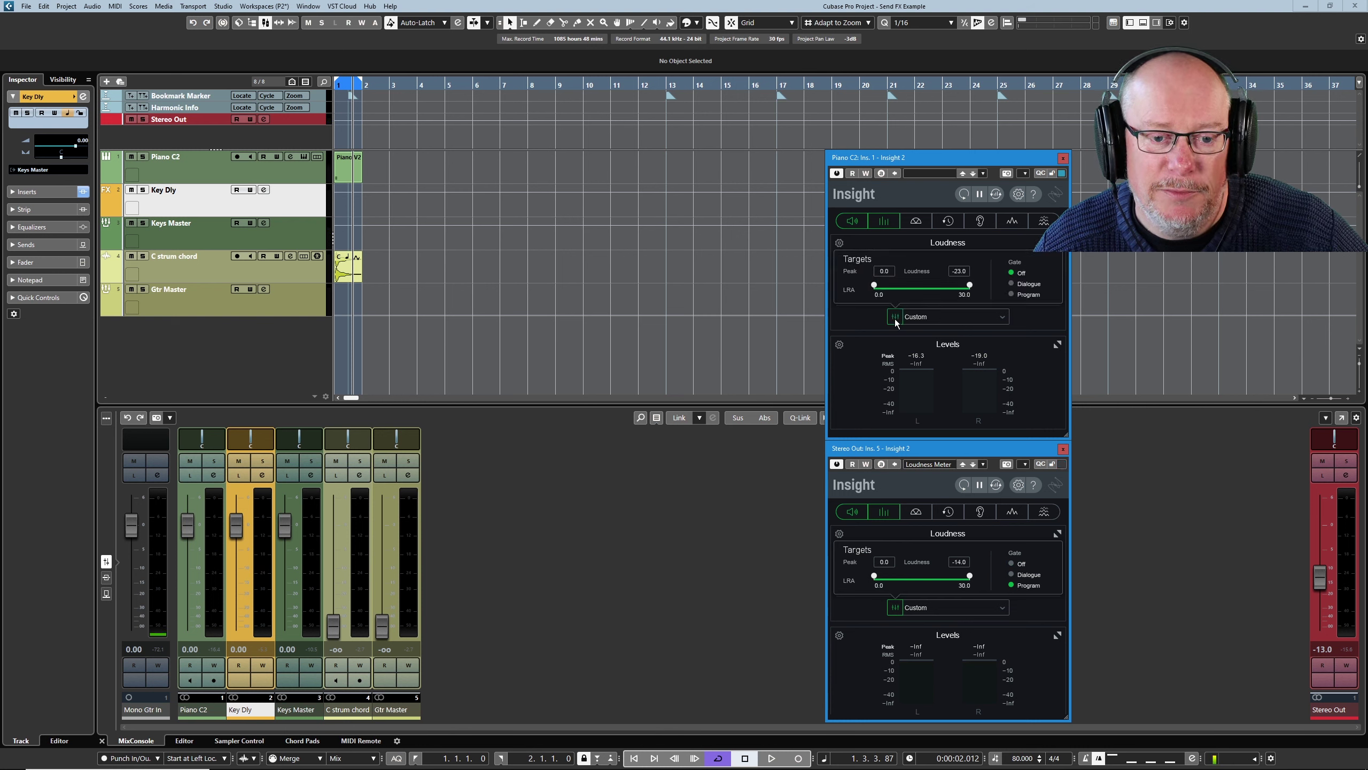
{"action": "left_click", "coordinate": [1012, 294]}
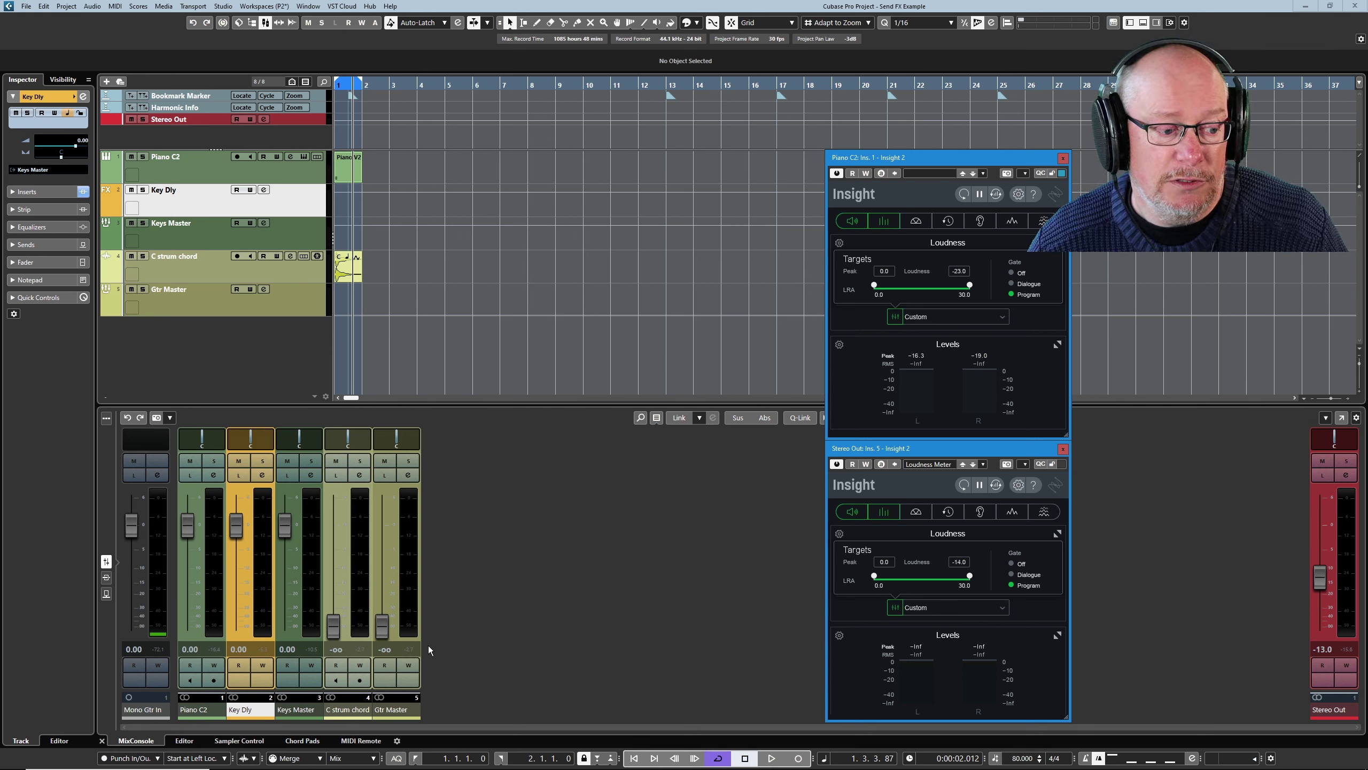
Lower the Piano C2 fader from 0.00 to -1.18 dB
{"action": "left_click_drag", "start_coordinate": [192, 528], "coordinate": [193, 534]}
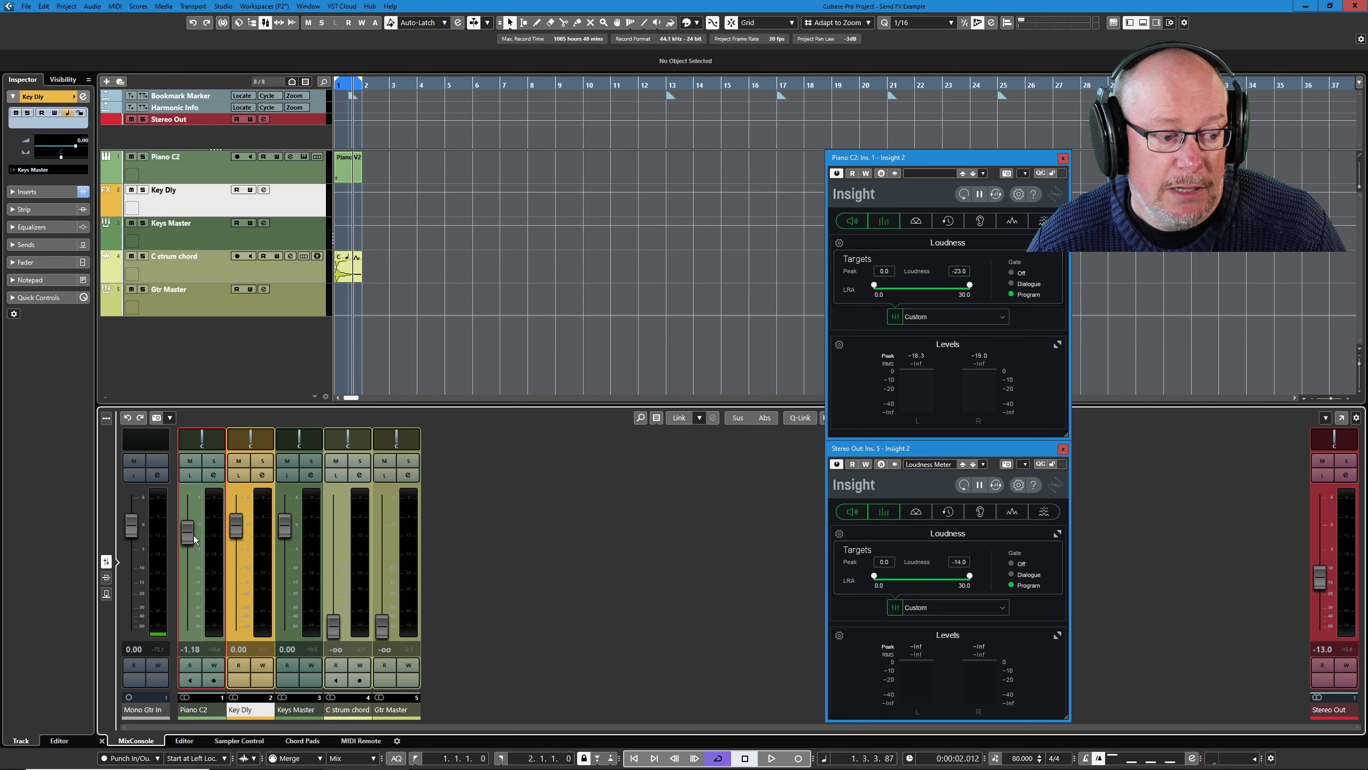